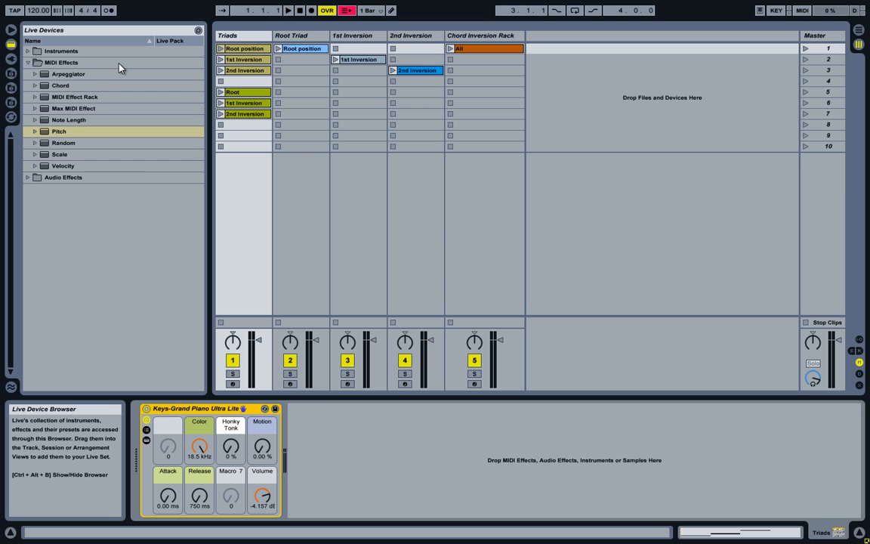
- Locate the Chord and Pitch devices among the MIDI effects in the device browser
{"action": "left_click", "coordinate": [105, 86]}
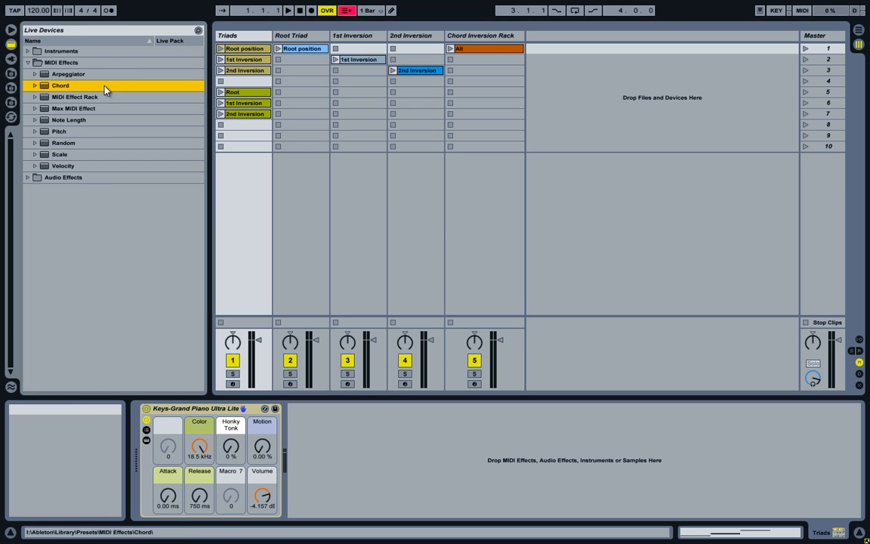
{"action": "left_click", "coordinate": [97, 132]}
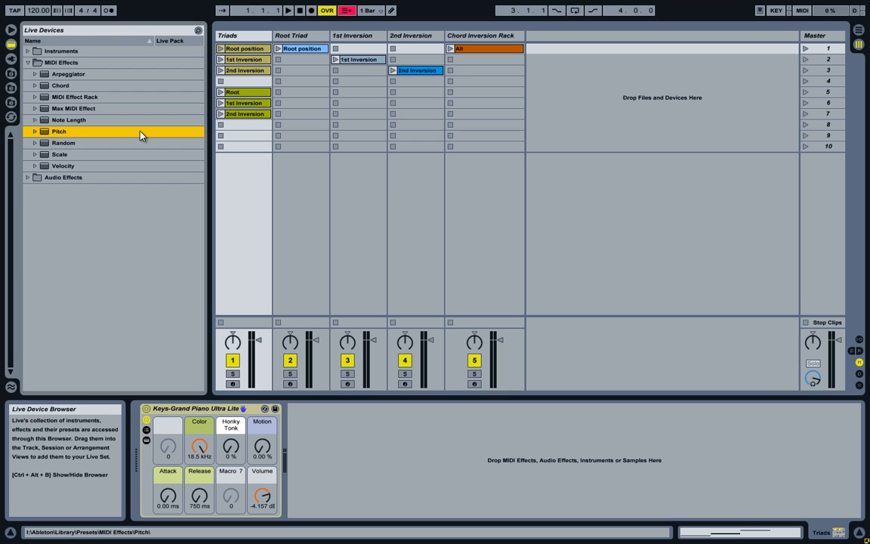
- Compare the notes of the Root position, 1st Inversion and 2nd Inversion clips in scenes 1 to 3 of the Triads track
{"action": "left_click", "coordinate": [243, 49]}
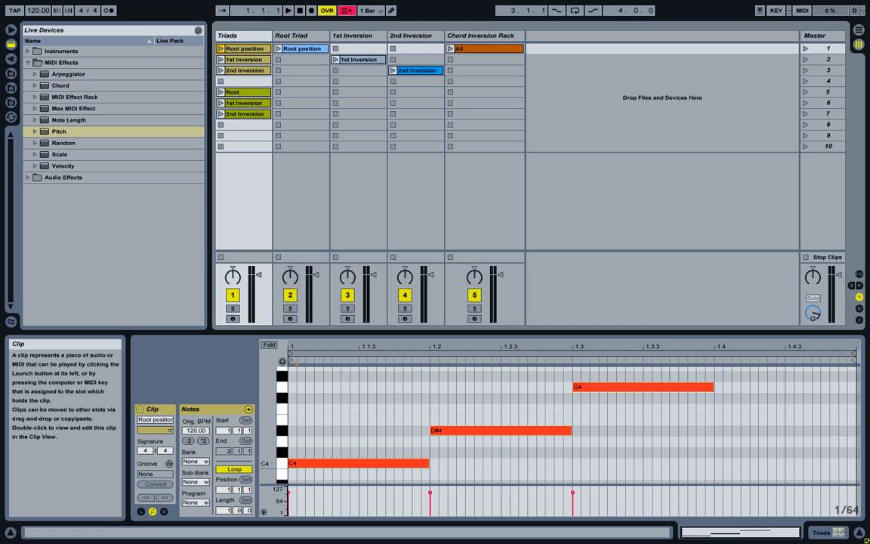
{"action": "left_click", "coordinate": [245, 50]}
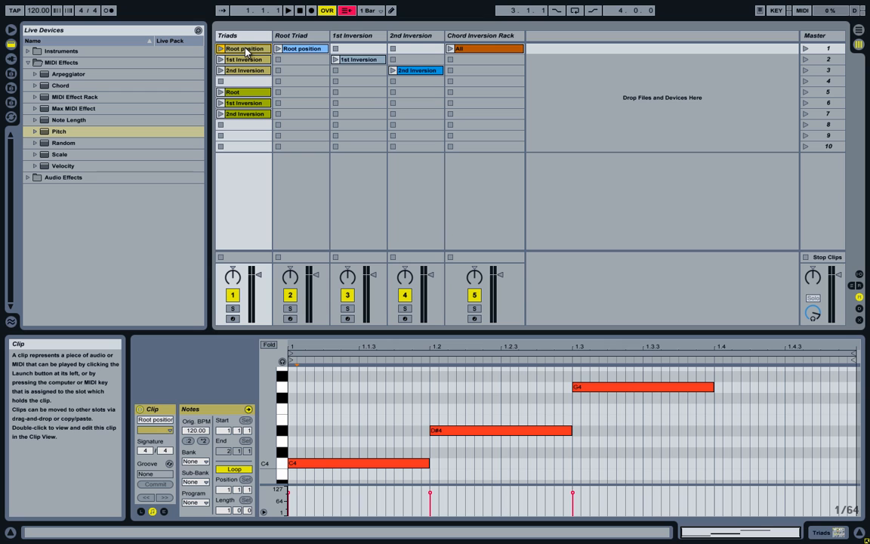
{"action": "left_click", "coordinate": [244, 59]}
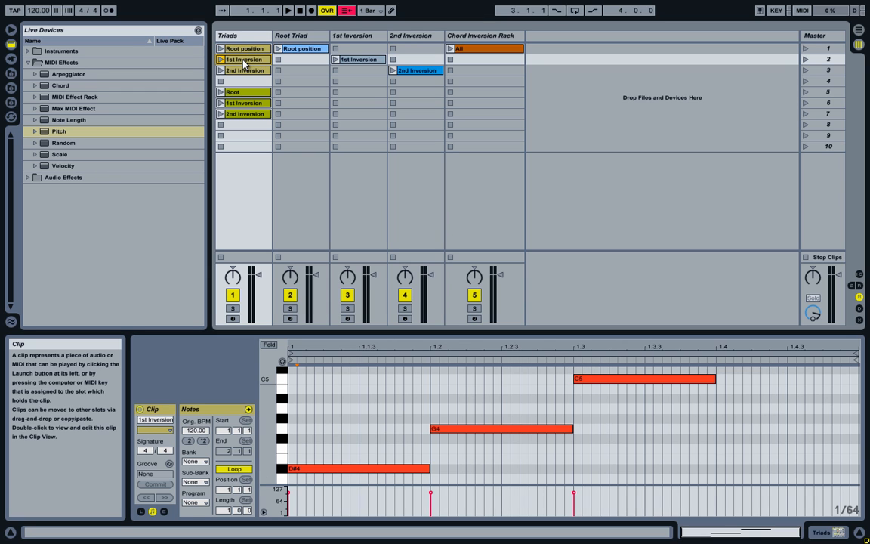
{"action": "left_click", "coordinate": [243, 71]}
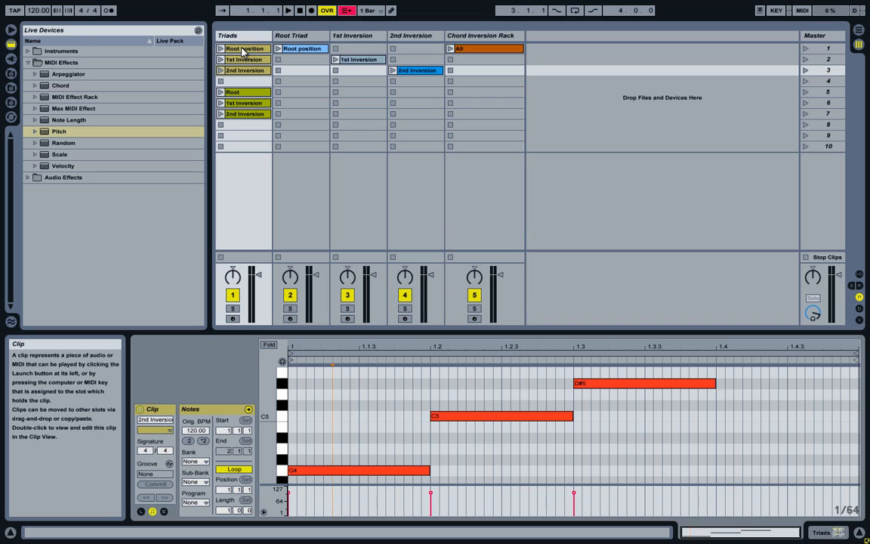
- Reopen the Triads track's Root position clip and examine its C4, D#4 and G4 notes one by one
{"action": "left_click", "coordinate": [244, 50]}
{"action": "left_click", "coordinate": [302, 386]}
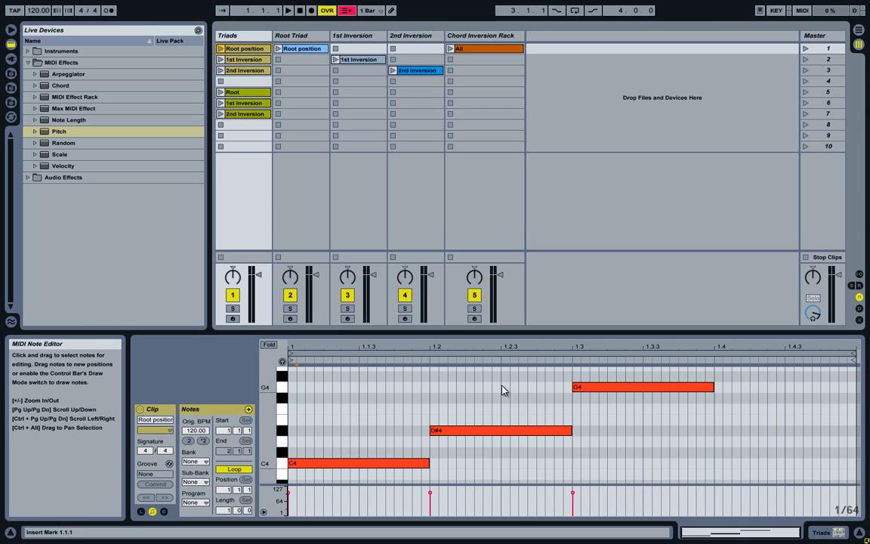
{"action": "left_click", "coordinate": [345, 464]}
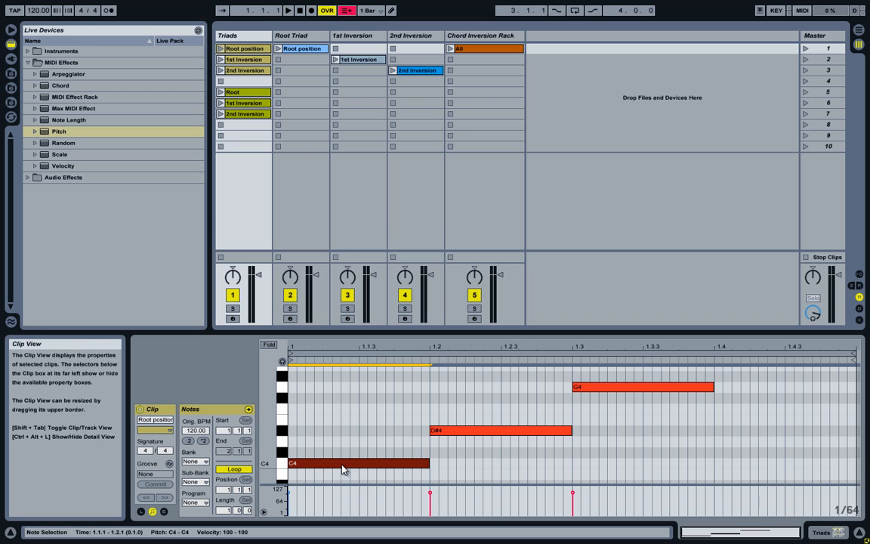
{"action": "left_click", "coordinate": [438, 438]}
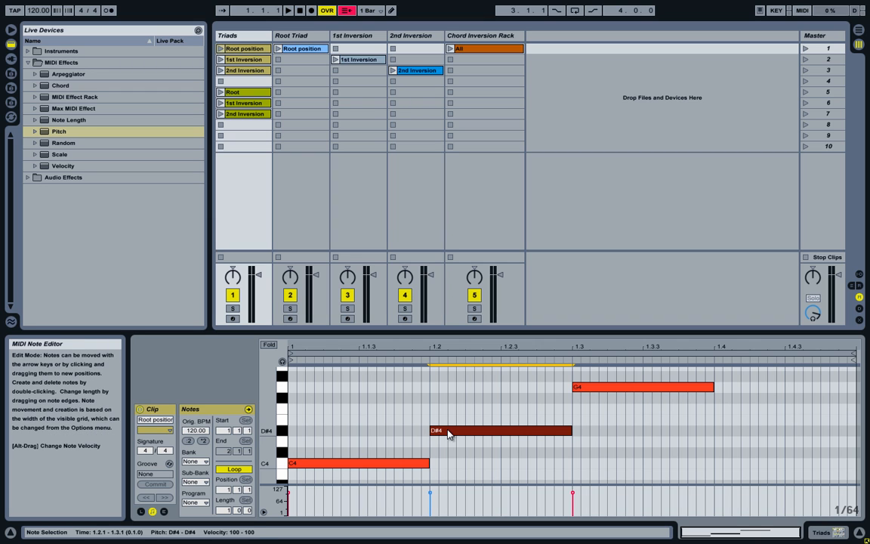
{"action": "left_click", "coordinate": [583, 390]}
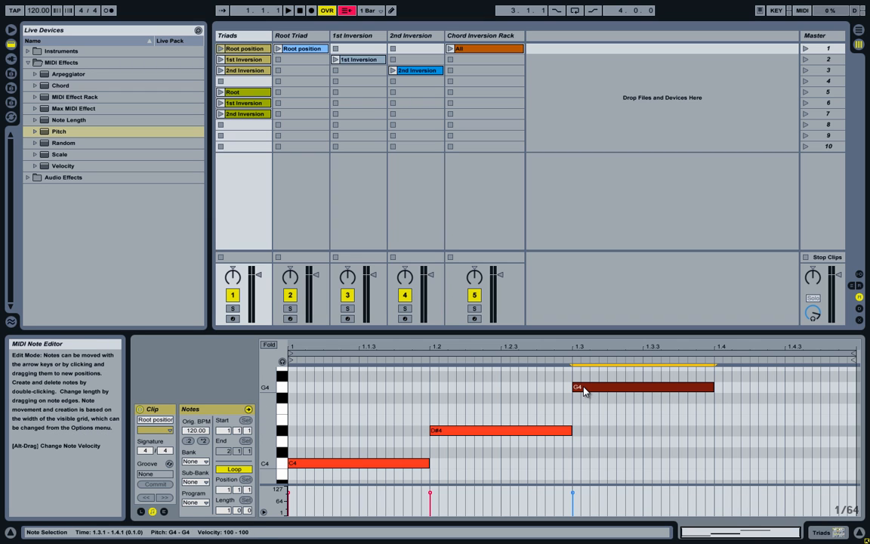
- Open the 1st Inversion clip in scene 2 of the Triads track and examine its D#4, G4 and C5 notes
{"action": "left_click", "coordinate": [254, 60]}
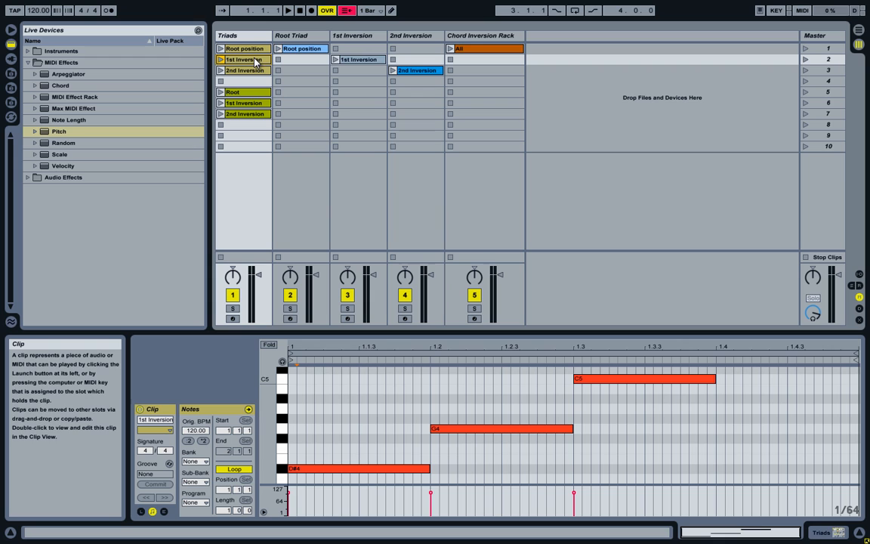
{"action": "left_click", "coordinate": [317, 392]}
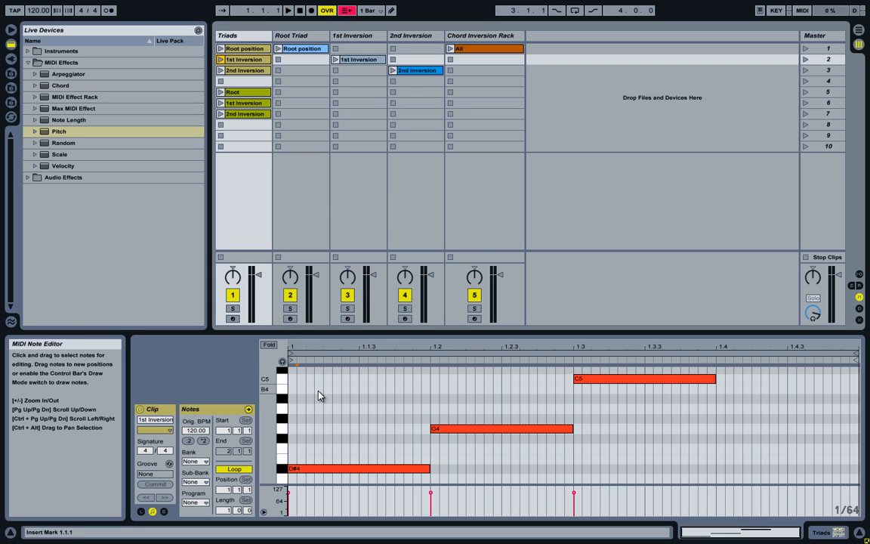
{"action": "left_click", "coordinate": [326, 473]}
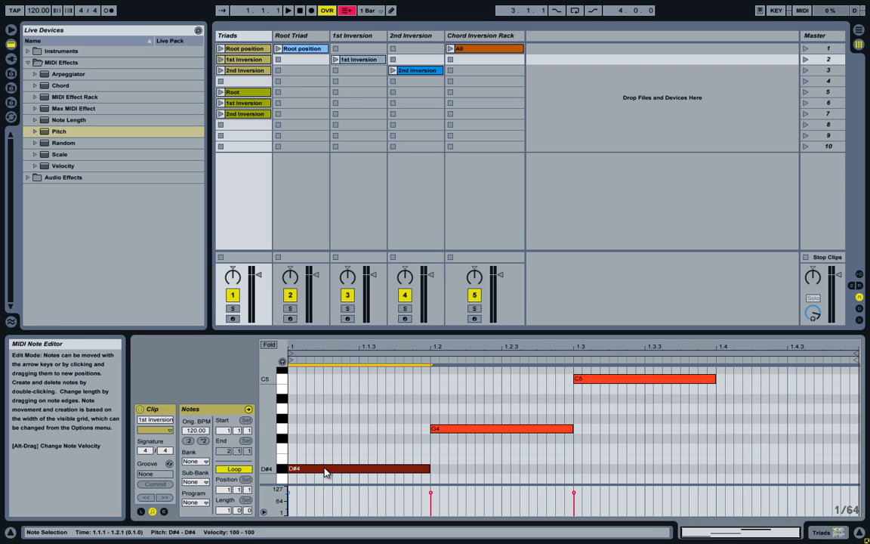
{"action": "left_click", "coordinate": [454, 434]}
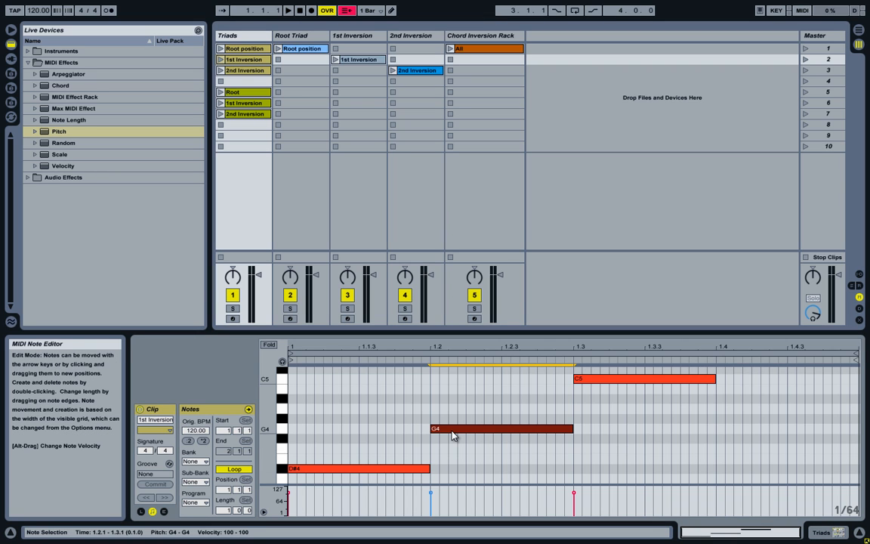
{"action": "left_click", "coordinate": [594, 383]}
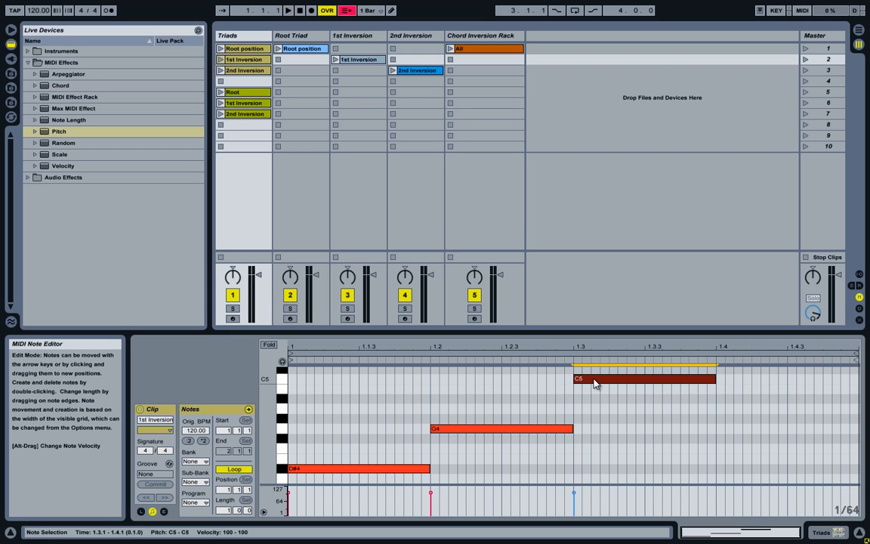
- Open the 2nd Inversion clip in scene 3 of the Triads track and examine its G4, C5 and D#5 notes
{"action": "left_click", "coordinate": [245, 71]}
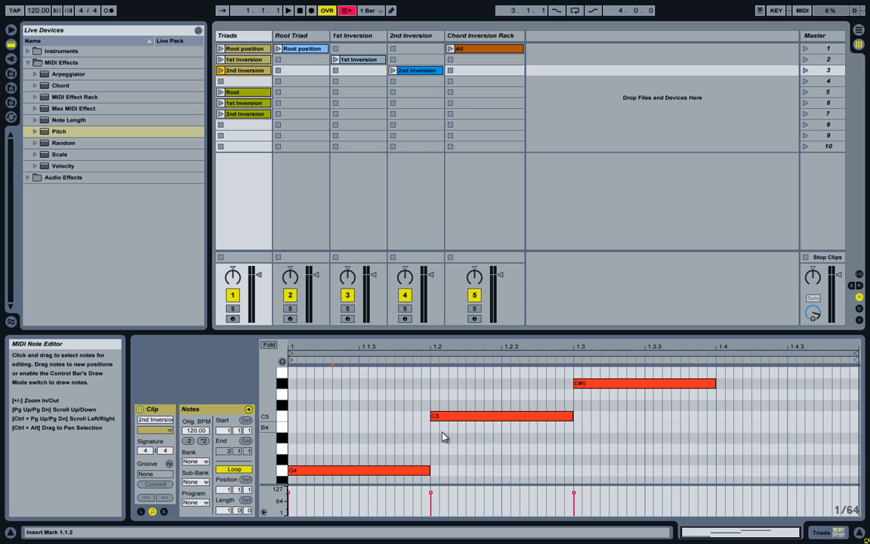
{"action": "left_click", "coordinate": [340, 474]}
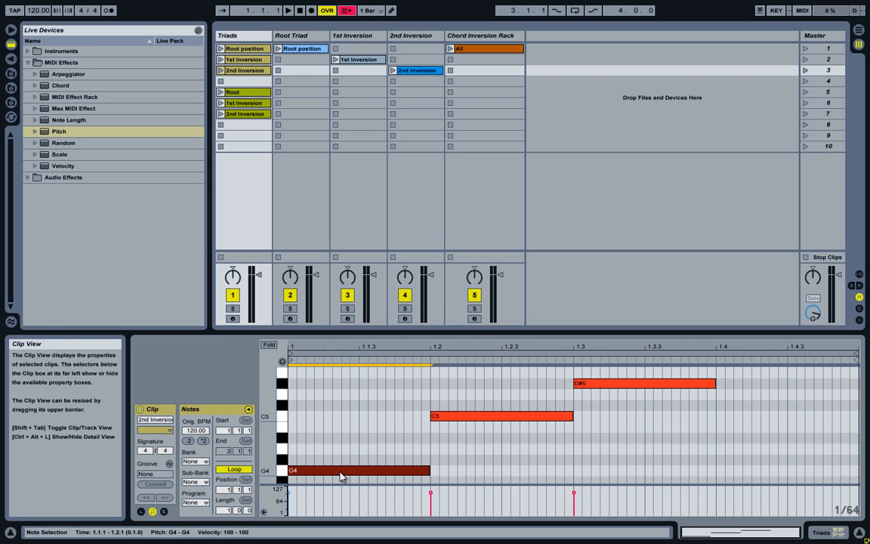
{"action": "left_click", "coordinate": [458, 421]}
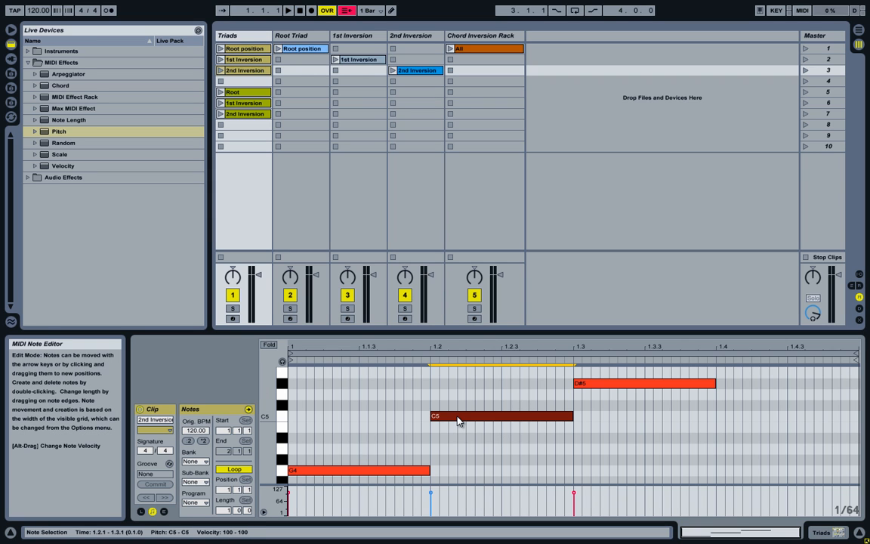
{"action": "left_click", "coordinate": [611, 387]}
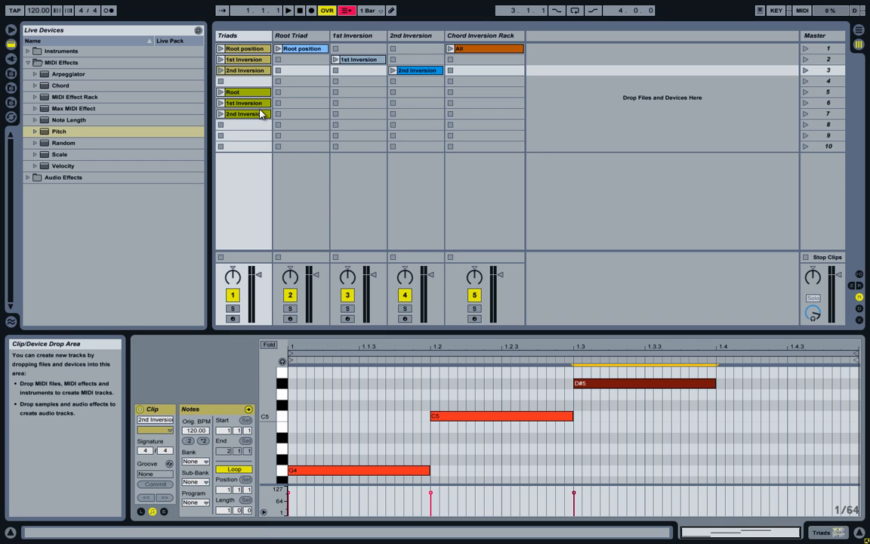
- Play the Triads track's Root position, 1st Inversion and 2nd Inversion clips in scenes 1 to 3 in turn, and stop playback
{"action": "left_click", "coordinate": [221, 49]}
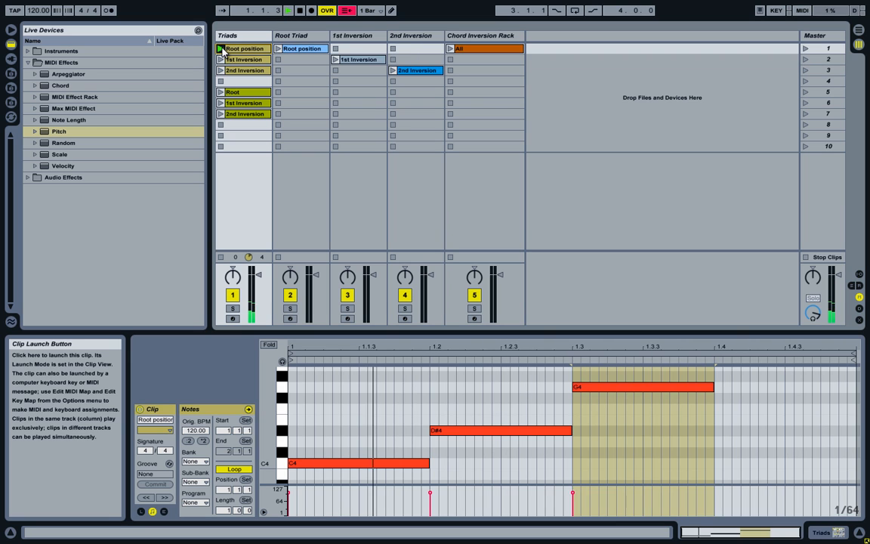
{"action": "left_click", "coordinate": [222, 59]}
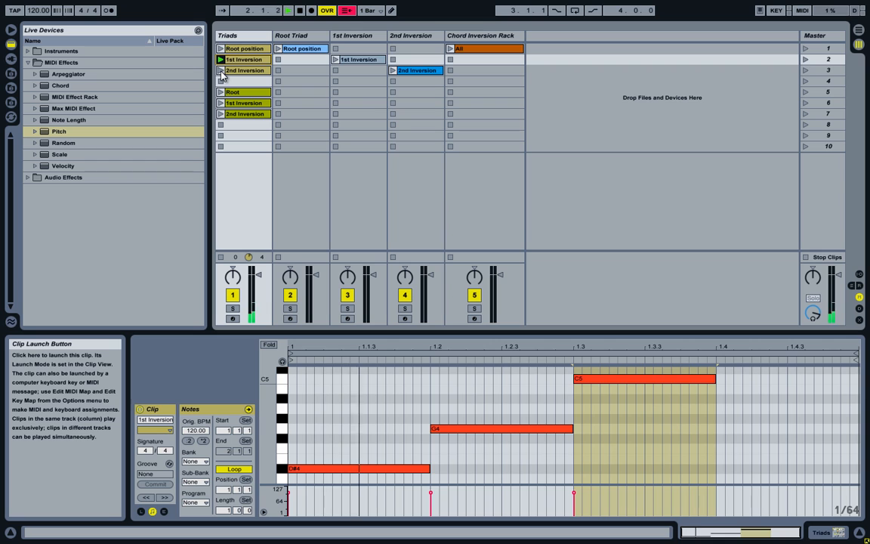
{"action": "left_click", "coordinate": [221, 70]}
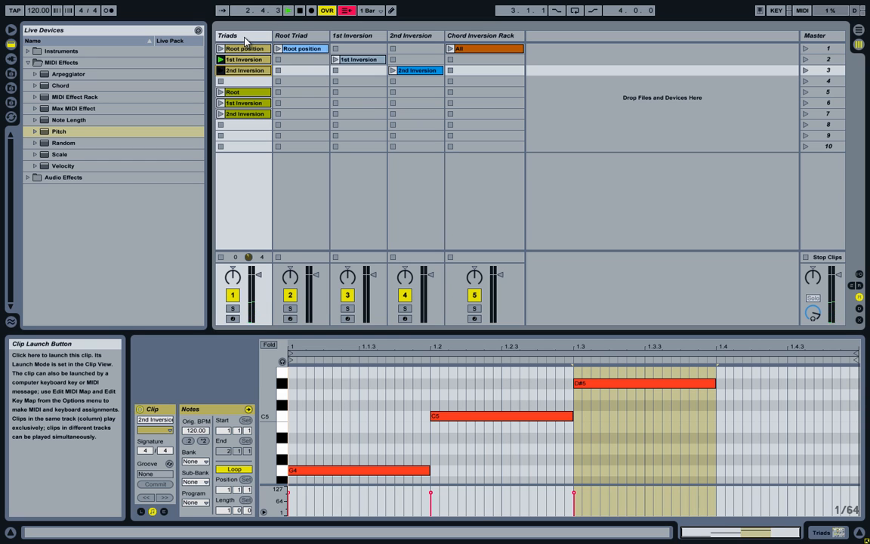
{"action": "left_click", "coordinate": [300, 11]}
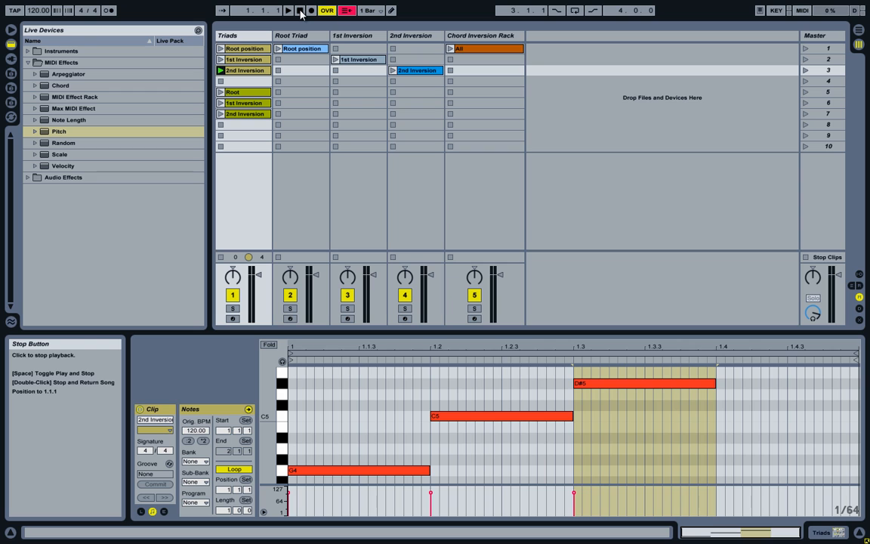
- Compare the stacked chord notes in the Root, 1st Inversion and 2nd Inversion clips in scenes 5 to 7 of the Triads track
{"action": "left_click", "coordinate": [236, 93]}
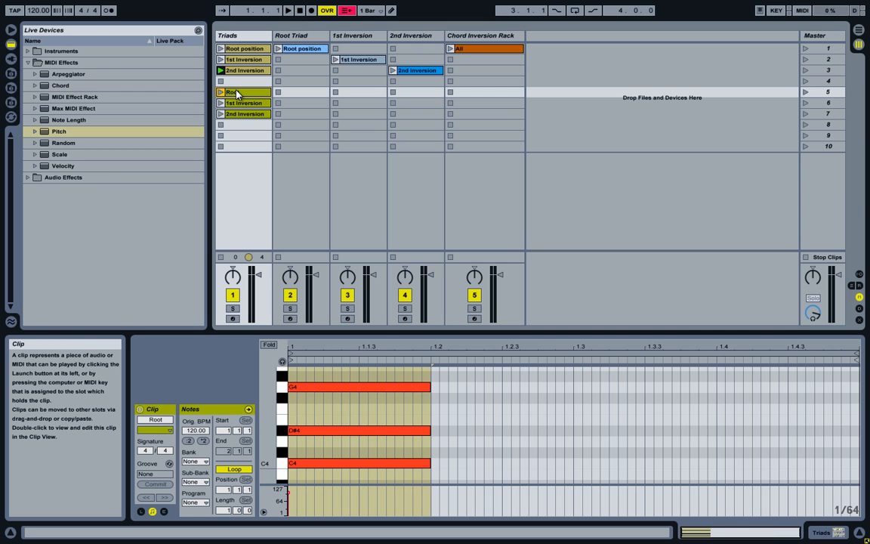
{"action": "left_click", "coordinate": [234, 103]}
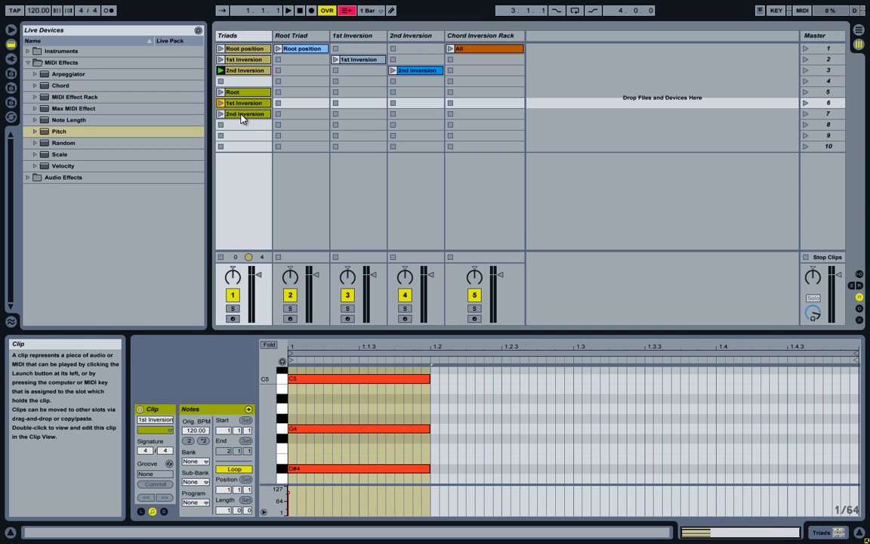
{"action": "left_click", "coordinate": [242, 115]}
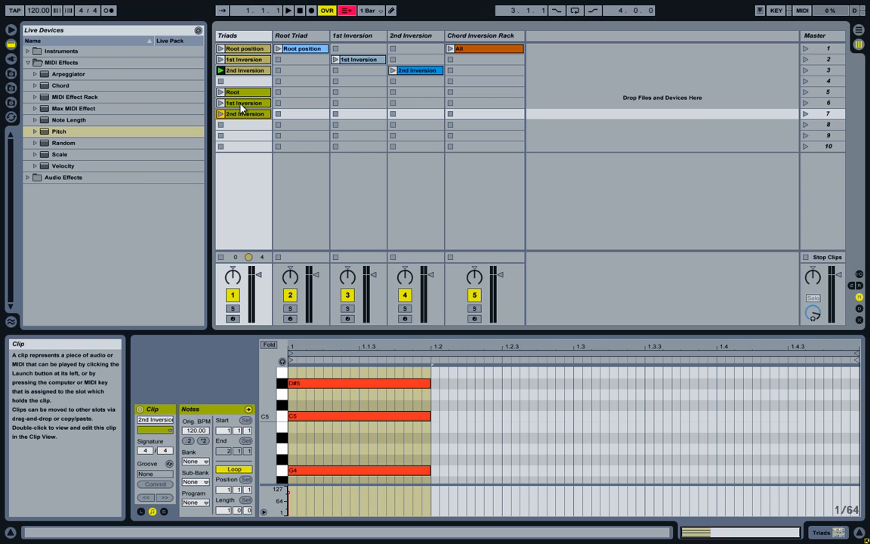
{"action": "left_click", "coordinate": [236, 103]}
{"action": "left_click", "coordinate": [227, 92]}
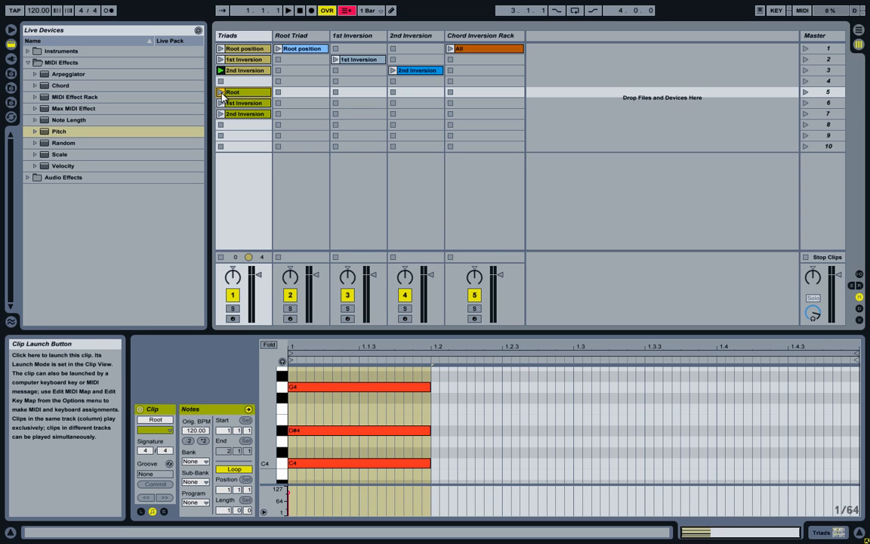
- Play the chord clips Root, 1st Inversion and 2nd Inversion in scenes 5 to 7 of the Triads track in turn
{"action": "left_click", "coordinate": [220, 92]}
{"action": "left_click", "coordinate": [221, 103]}
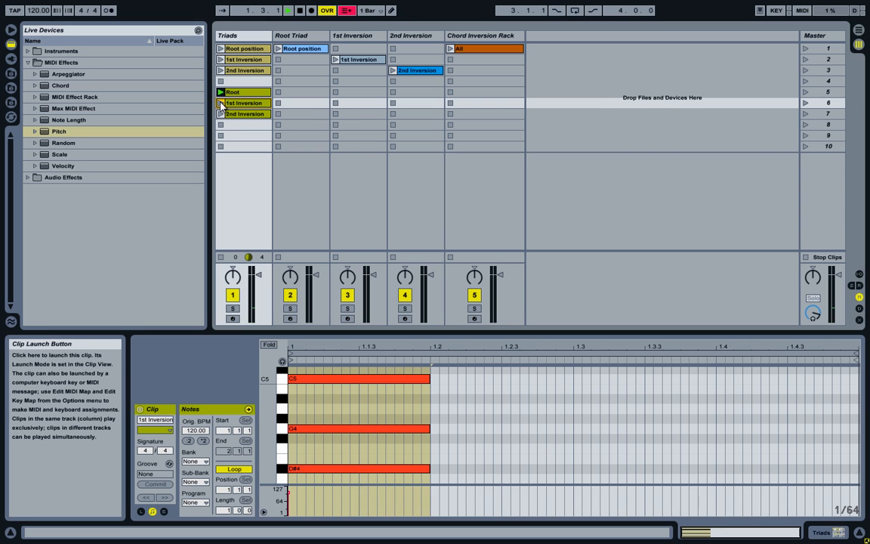
{"action": "left_click", "coordinate": [220, 114]}
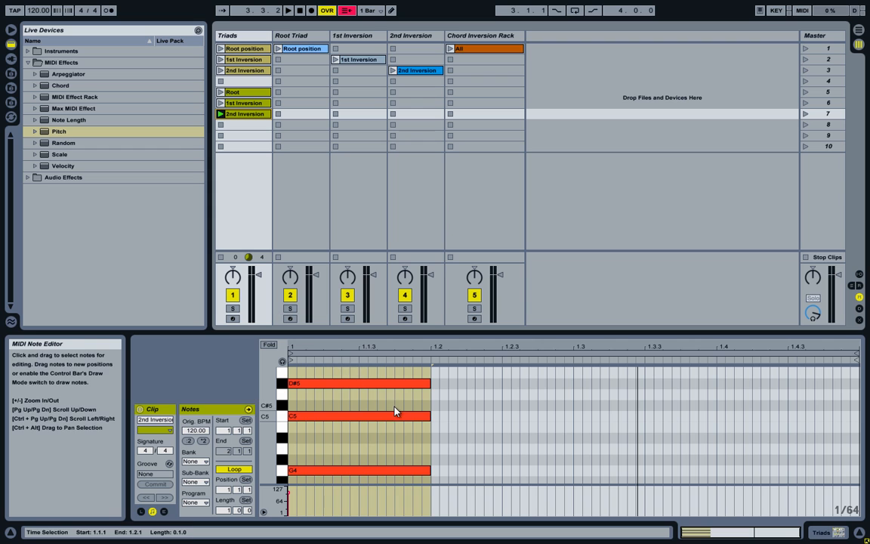
- Revisit the first and last Triads clips, and examine the single C4 note in the Root Triad track's Root position clip
{"action": "left_click", "coordinate": [247, 50]}
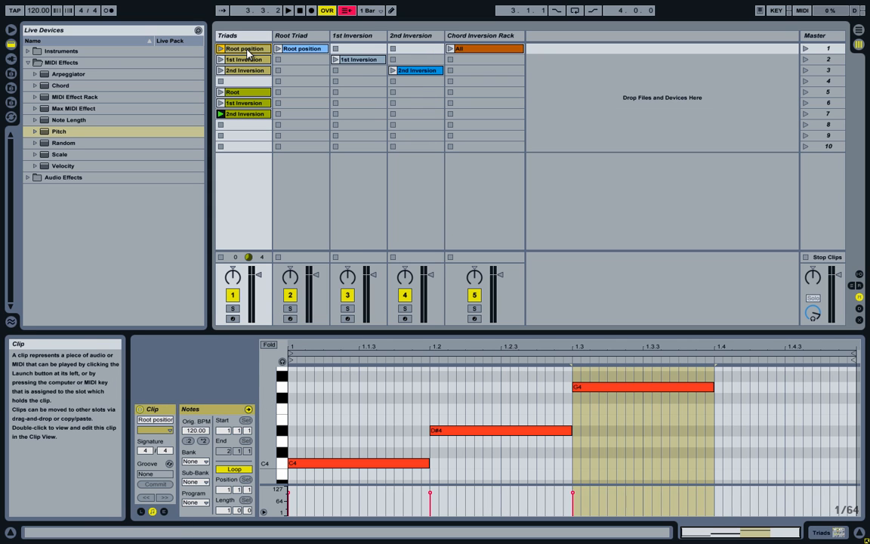
{"action": "left_click", "coordinate": [244, 115]}
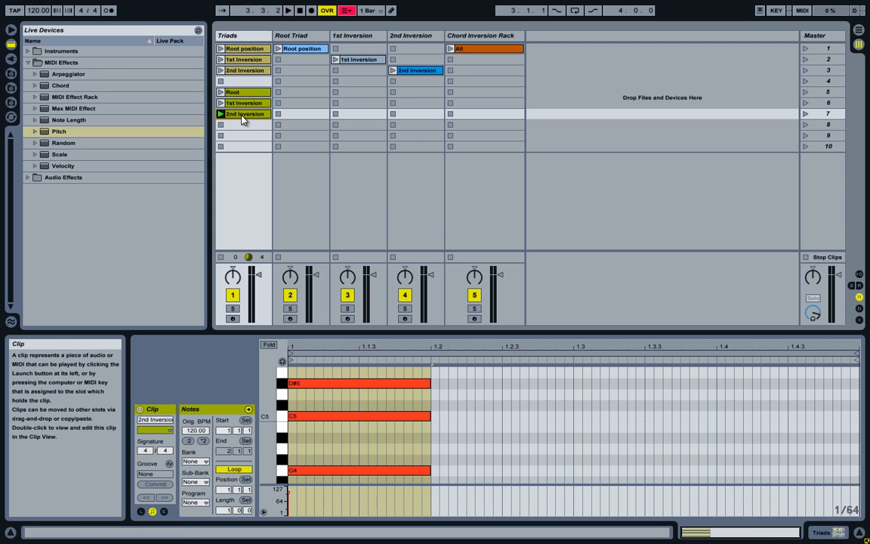
{"action": "left_click", "coordinate": [293, 53]}
{"action": "scroll", "coordinate": [348, 402], "scroll_direction": "down", "scroll_amount": 3}
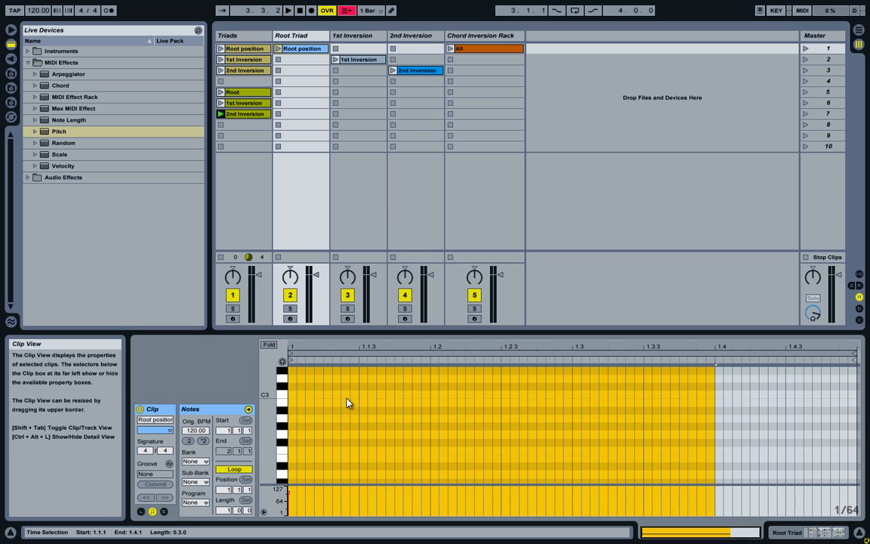
{"action": "scroll", "coordinate": [350, 404], "scroll_direction": "up", "scroll_amount": 5}
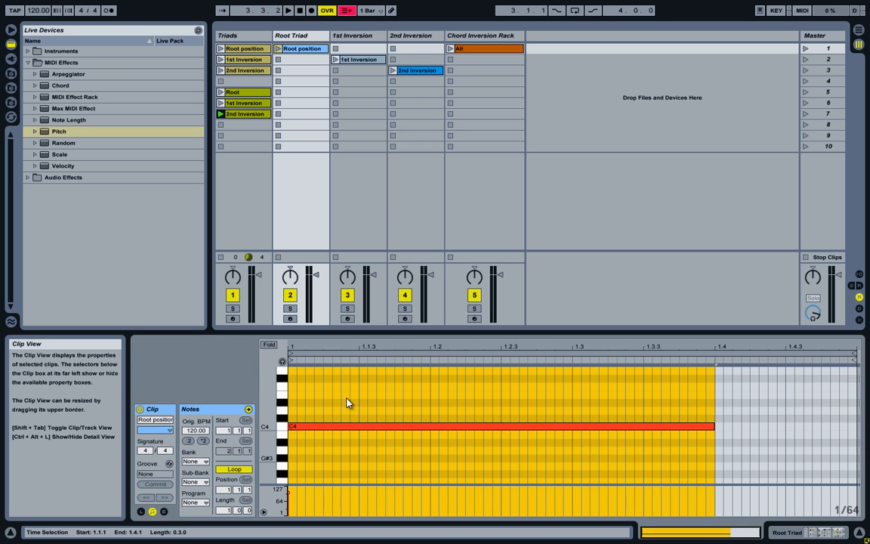
{"action": "left_click", "coordinate": [293, 427]}
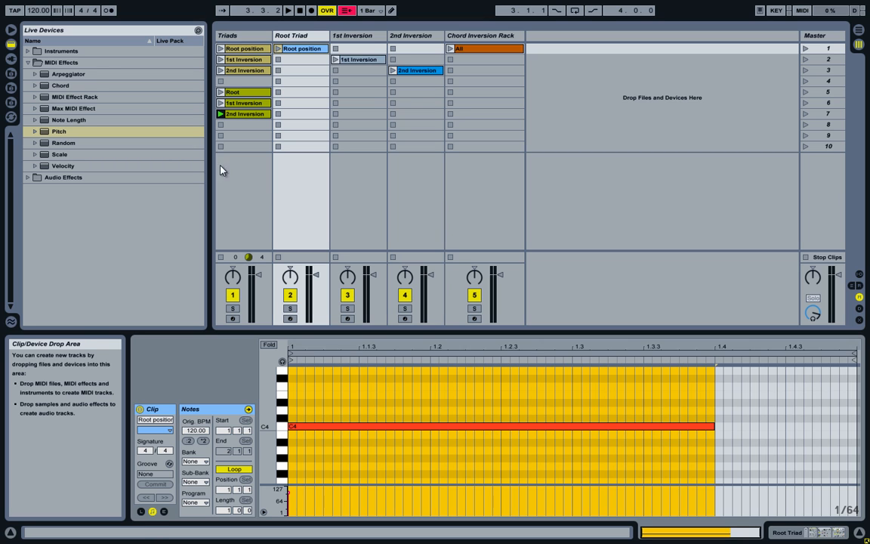
- Examine the Root Triad track's device chain, focusing on the Chord shift settings, the piano instrument and the Arpeggiator
{"action": "left_click", "coordinate": [60, 85]}
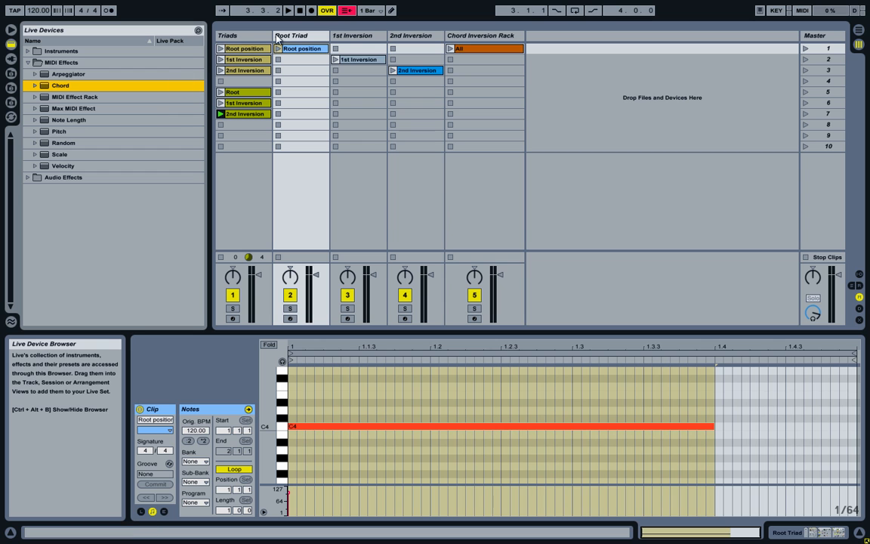
{"action": "left_click", "coordinate": [273, 35]}
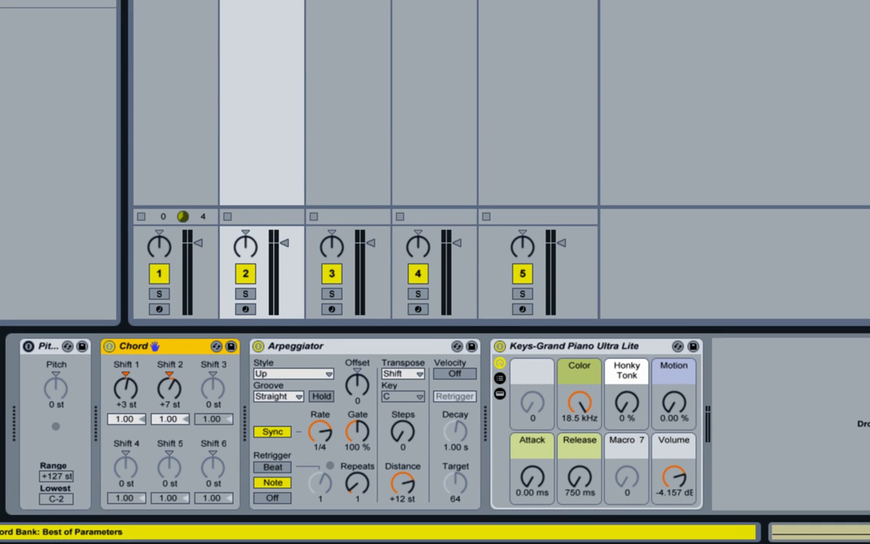
{"action": "left_click", "coordinate": [563, 347]}
{"action": "left_click", "coordinate": [153, 349]}
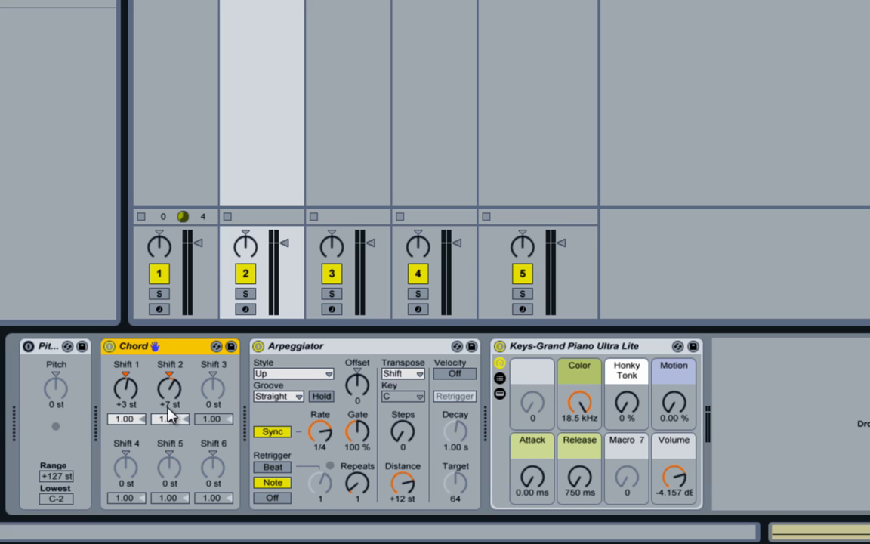
{"action": "left_click", "coordinate": [362, 348]}
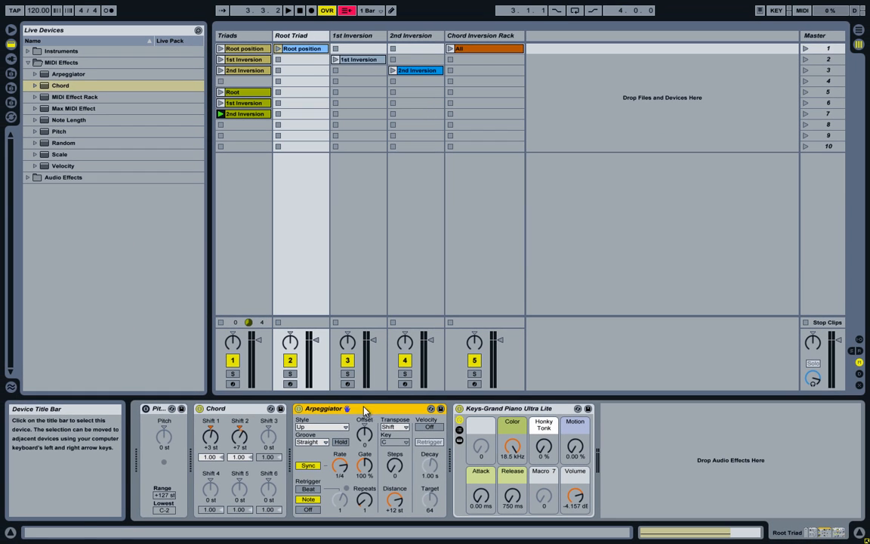
- Play the Root Triad track's Root position clip and the Triads track's Root position clip in turn for comparison, stopping playback after each
{"action": "left_click", "coordinate": [221, 323]}
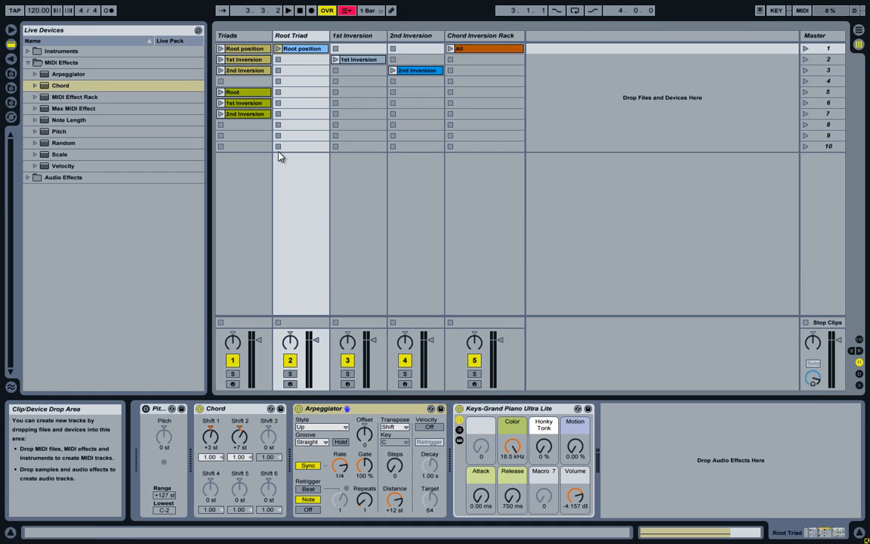
{"action": "left_click", "coordinate": [278, 49]}
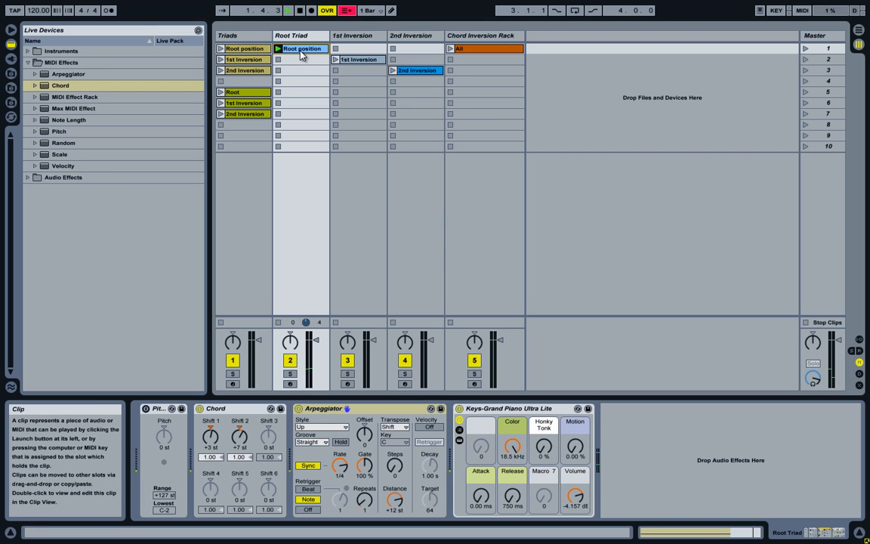
{"action": "left_click", "coordinate": [300, 10]}
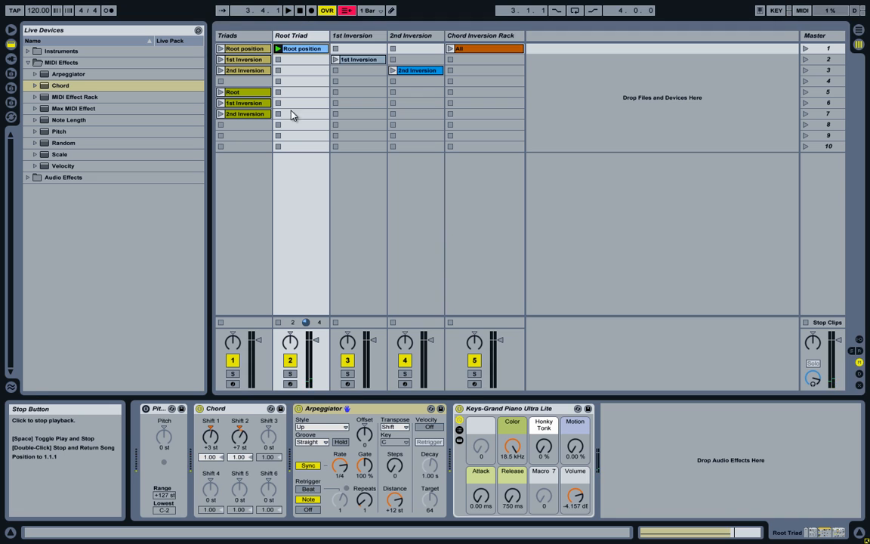
{"action": "left_click", "coordinate": [223, 49]}
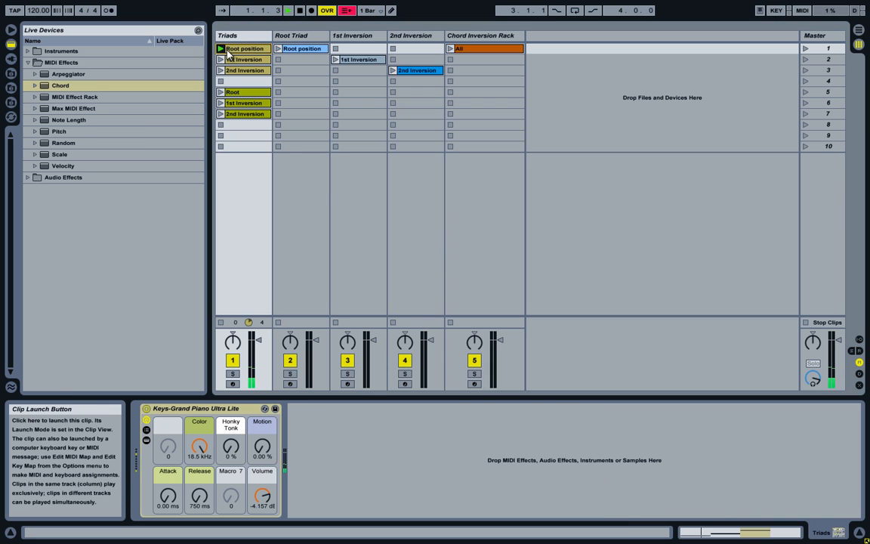
{"action": "left_click", "coordinate": [300, 15]}
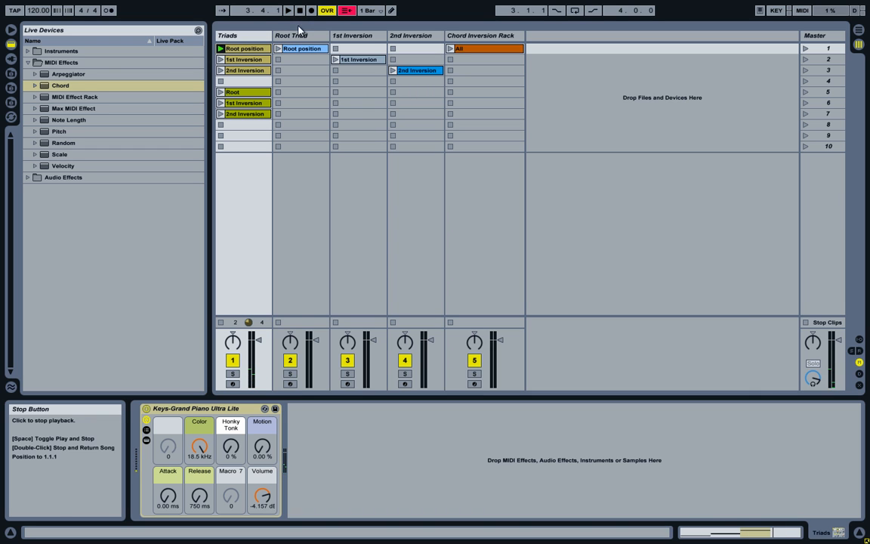
- Review the Root Triad track's Root position clip and its Chord device, play the clip again and stop the track
{"action": "double_click", "coordinate": [297, 50]}
{"action": "left_click", "coordinate": [300, 37]}
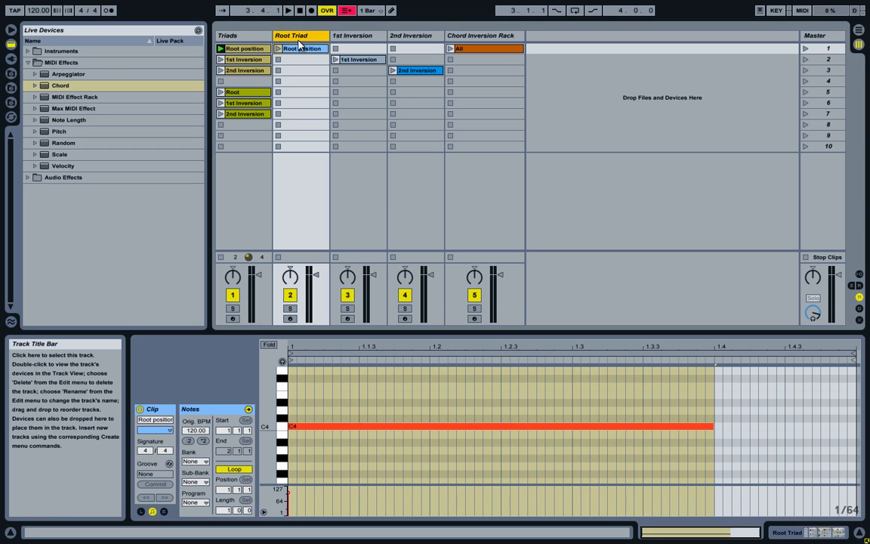
{"action": "left_click", "coordinate": [243, 411]}
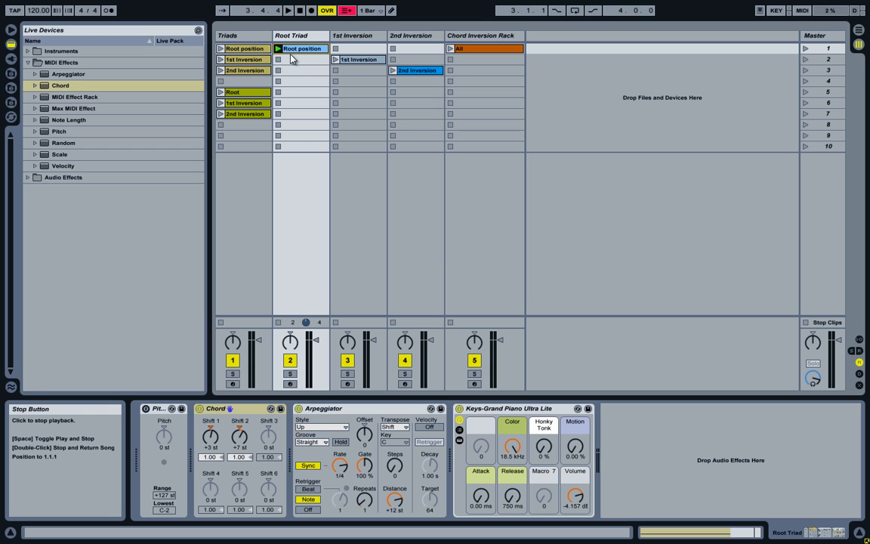
{"action": "left_click", "coordinate": [278, 323]}
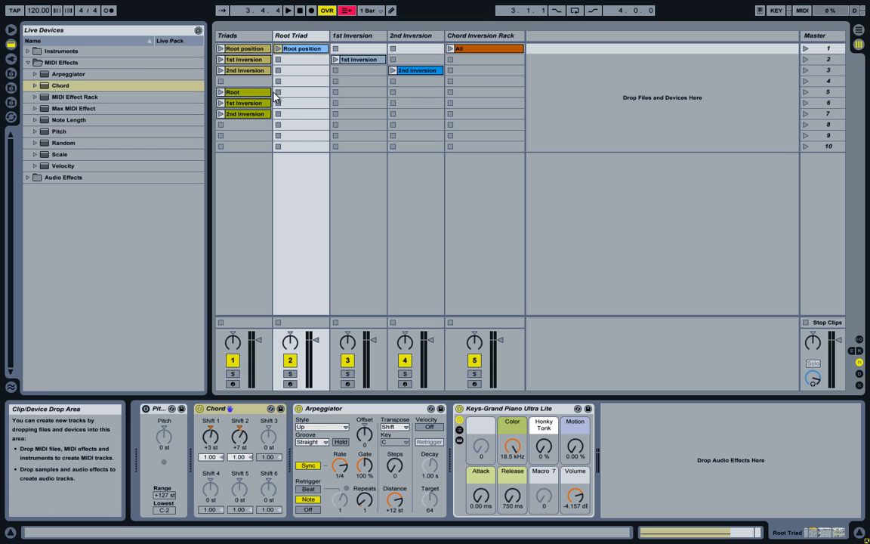
- Examine the D#4, G4 and C5 notes in order in the Triads track's 1st Inversion clip
{"action": "left_click", "coordinate": [254, 65]}
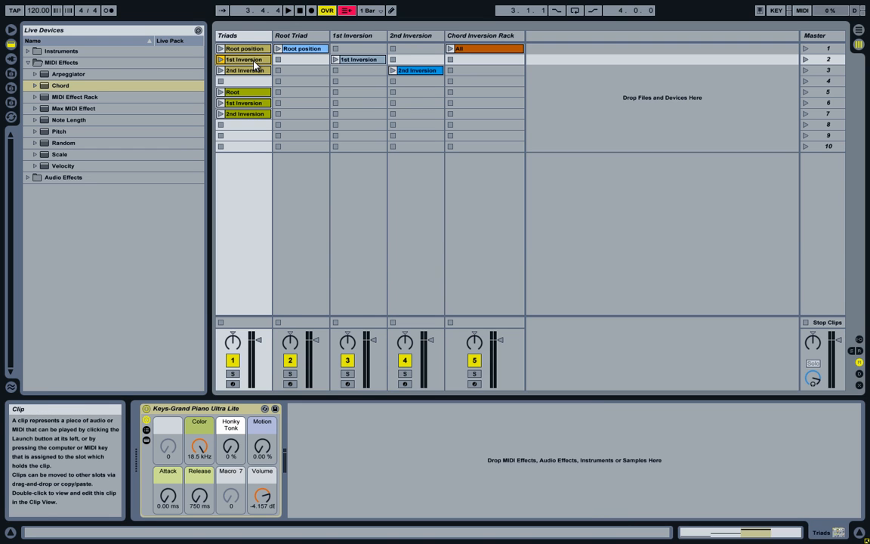
{"action": "double_click", "coordinate": [254, 64]}
{"action": "left_click", "coordinate": [369, 469]}
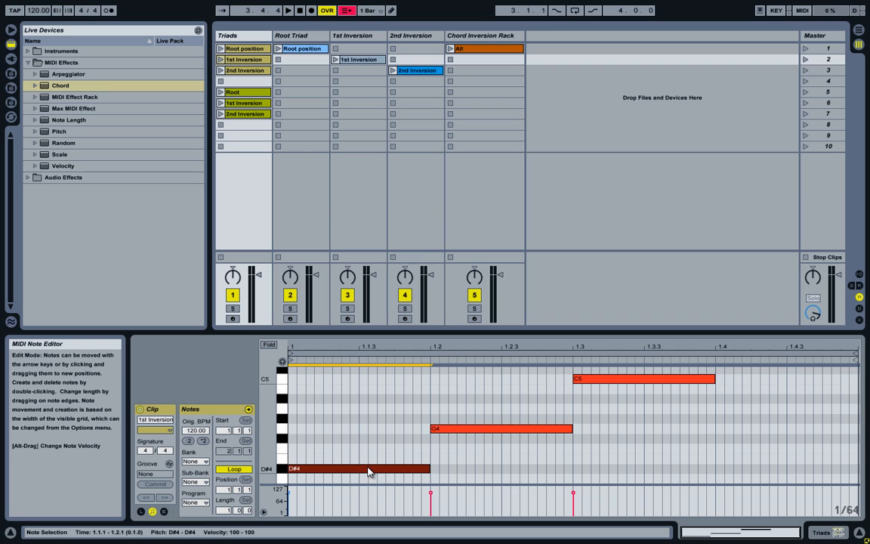
{"action": "left_click", "coordinate": [451, 429]}
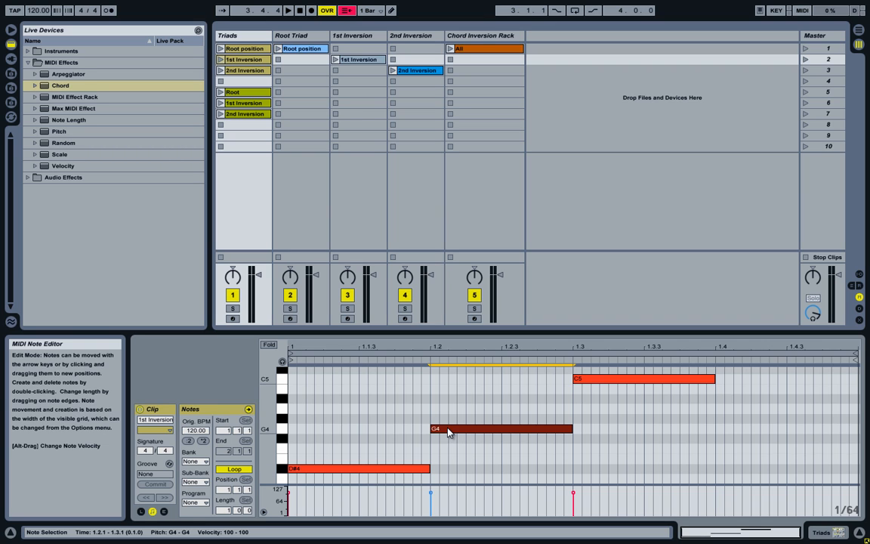
{"action": "left_click", "coordinate": [602, 382]}
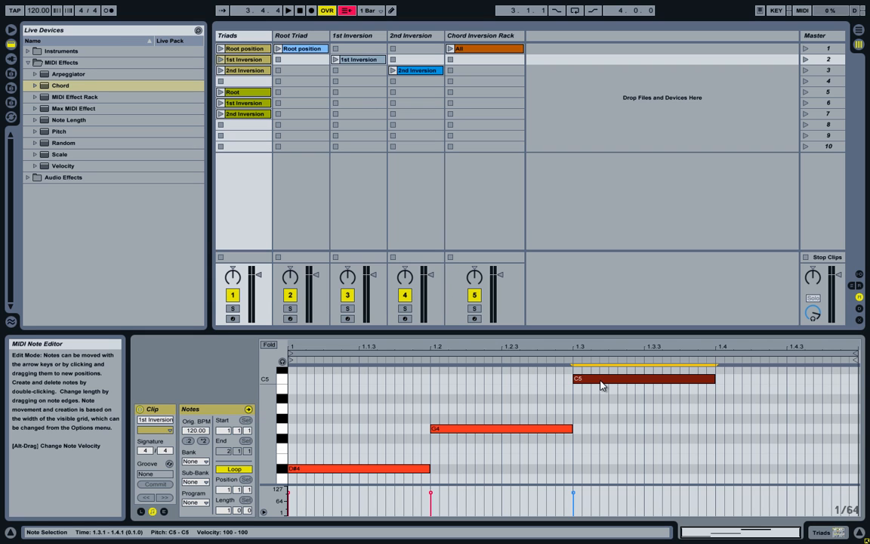
- Compare the C4 note in the Triads track's Root position clip with the C5 note in its 1st Inversion clip
{"action": "left_click", "coordinate": [252, 51]}
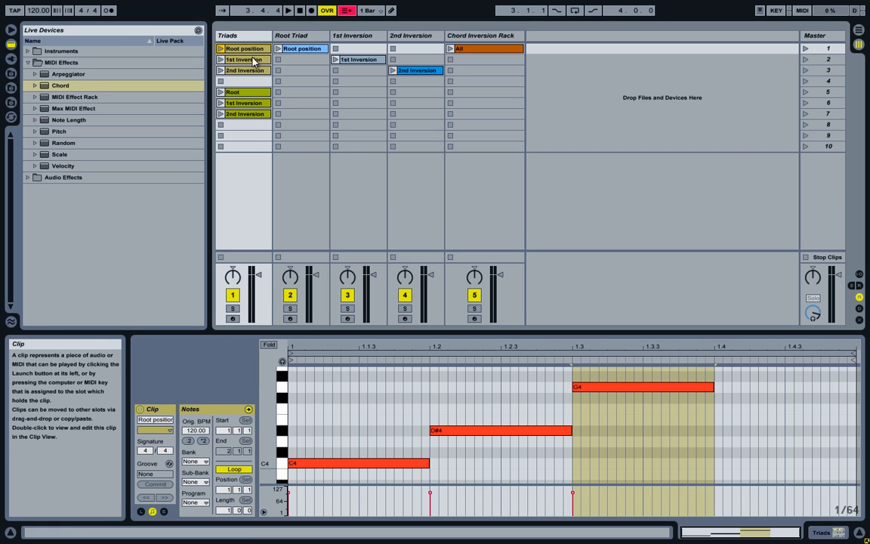
{"action": "left_click", "coordinate": [346, 464]}
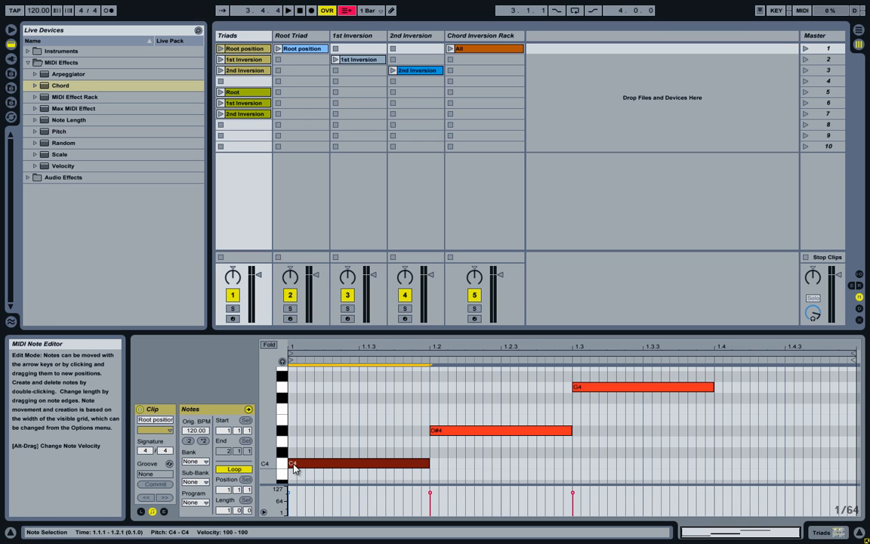
{"action": "left_click", "coordinate": [256, 60]}
{"action": "left_click", "coordinate": [597, 383]}
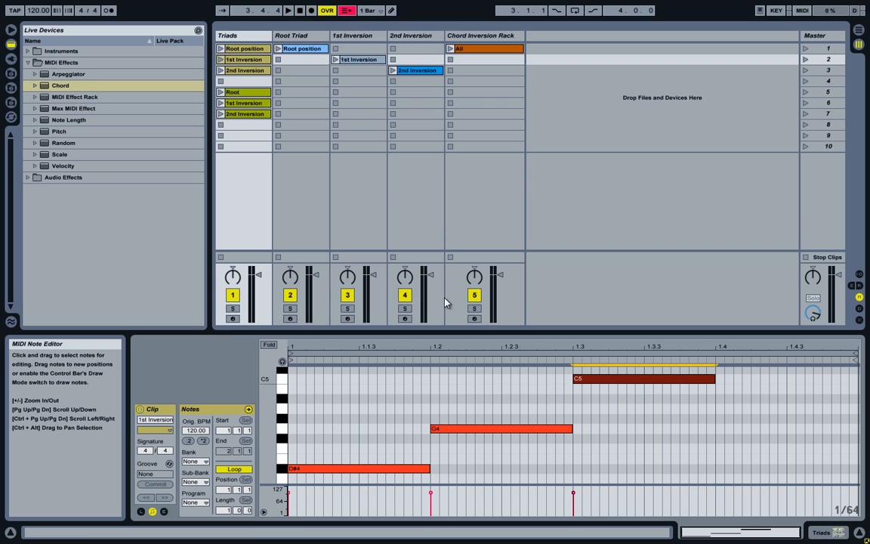
- Inspect the single C4 note in the 1st Inversion track's clip and the Pitch and Chord effects on that track
{"action": "left_click", "coordinate": [355, 59]}
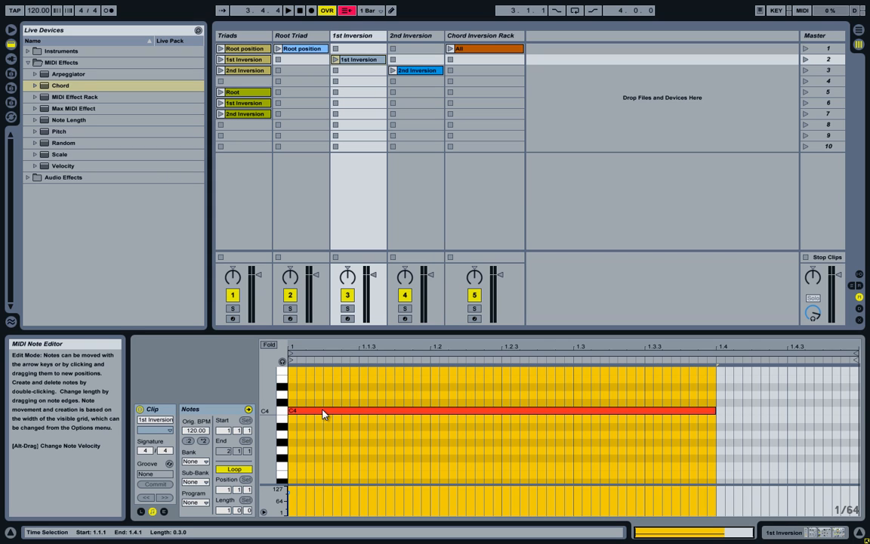
{"action": "double_click", "coordinate": [349, 36]}
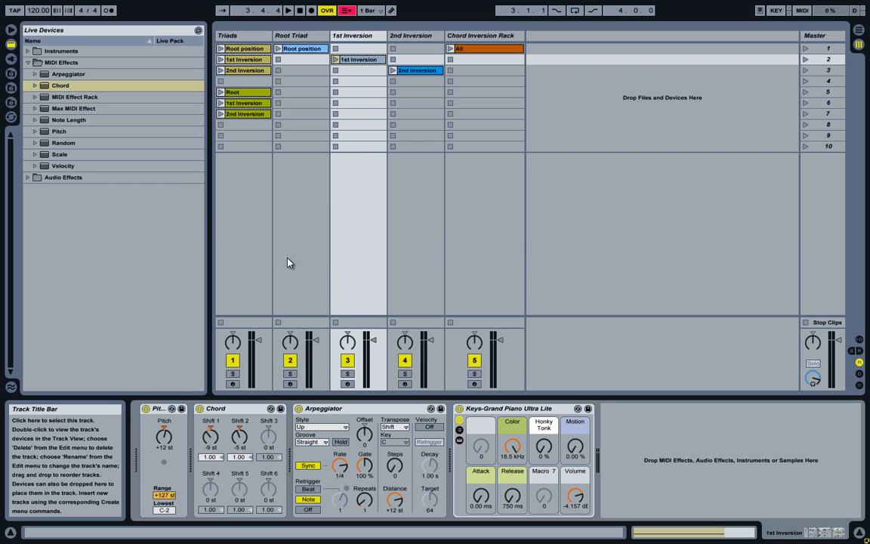
{"action": "left_click", "coordinate": [157, 408]}
{"action": "left_click", "coordinate": [64, 131]}
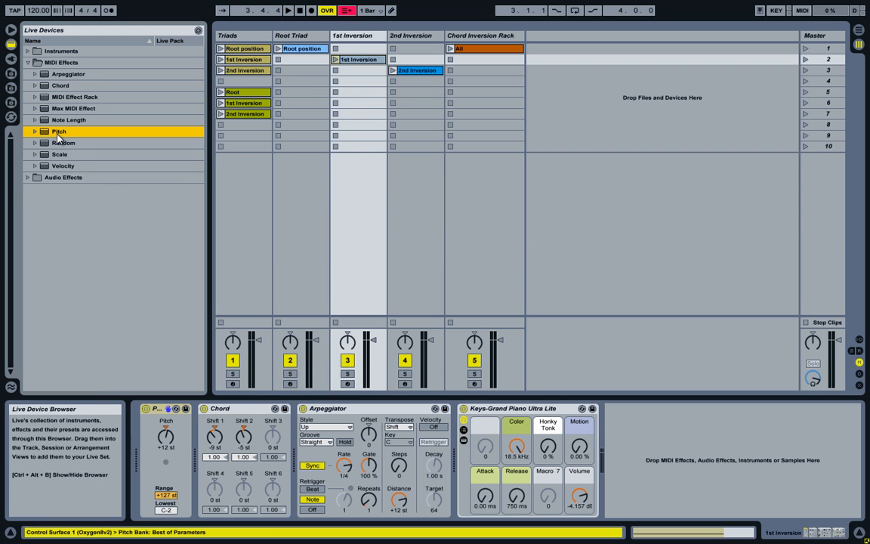
{"action": "left_click", "coordinate": [249, 408]}
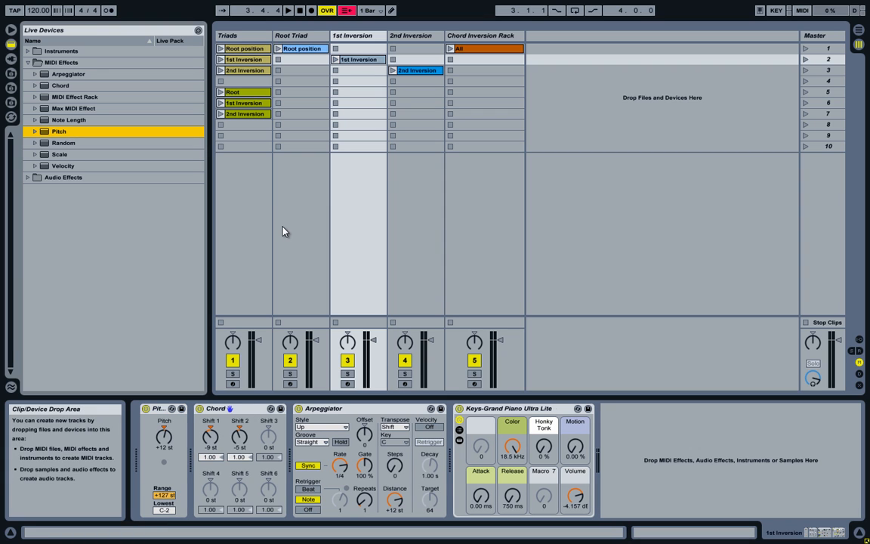
{"action": "left_click", "coordinate": [256, 409]}
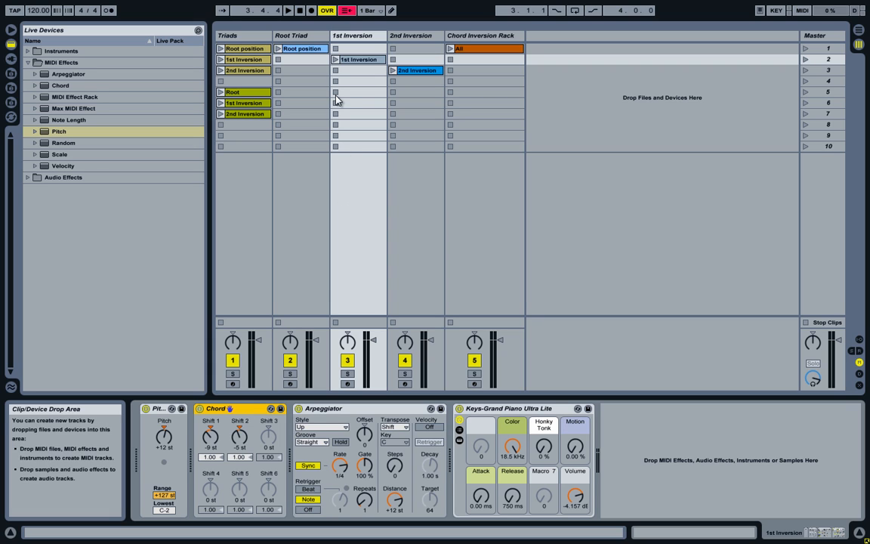
- Set Shift 3 of the Chord effect on the Root Triad track to +12 st
{"action": "left_click", "coordinate": [317, 36]}
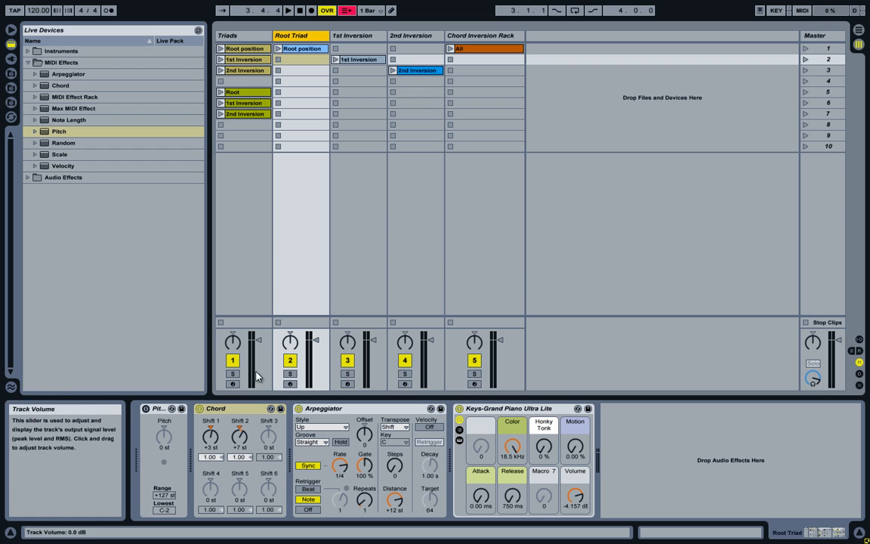
{"action": "left_click", "coordinate": [216, 408]}
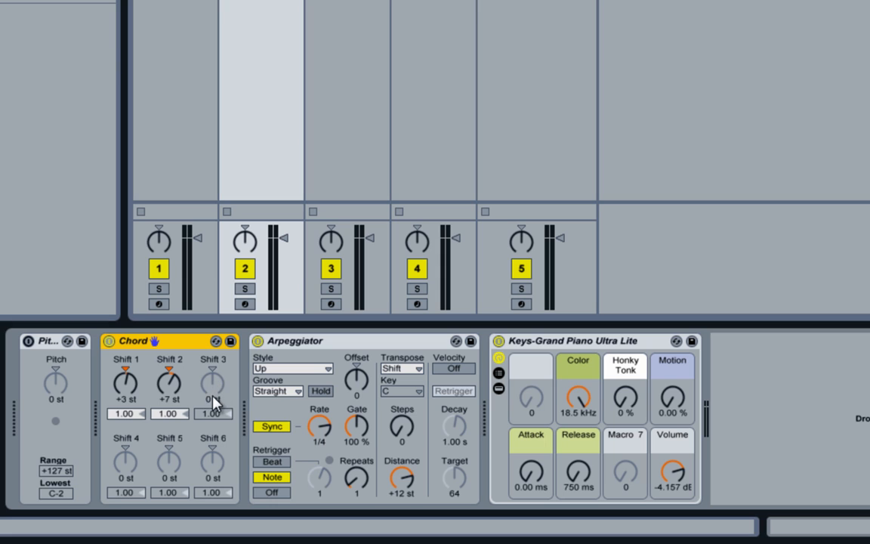
{"action": "left_click", "coordinate": [213, 397]}
{"action": "type", "text": "12"}
{"action": "key", "text": "Return"}
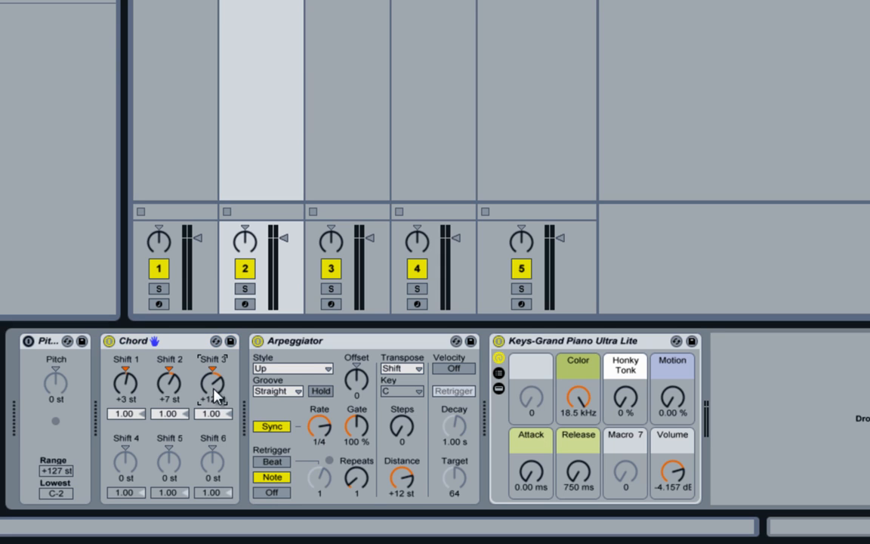
{"action": "left_click", "coordinate": [189, 342]}
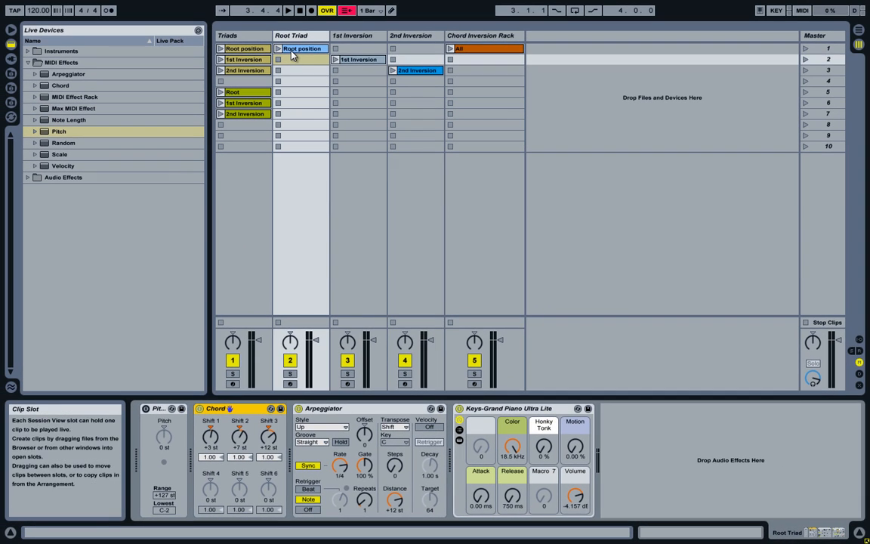
- Check the C4 note in the Root Triad track's Root position clip, and reset its Chord effect's Shift 3 to 0 st
{"action": "double_click", "coordinate": [291, 50]}
{"action": "left_click", "coordinate": [326, 429]}
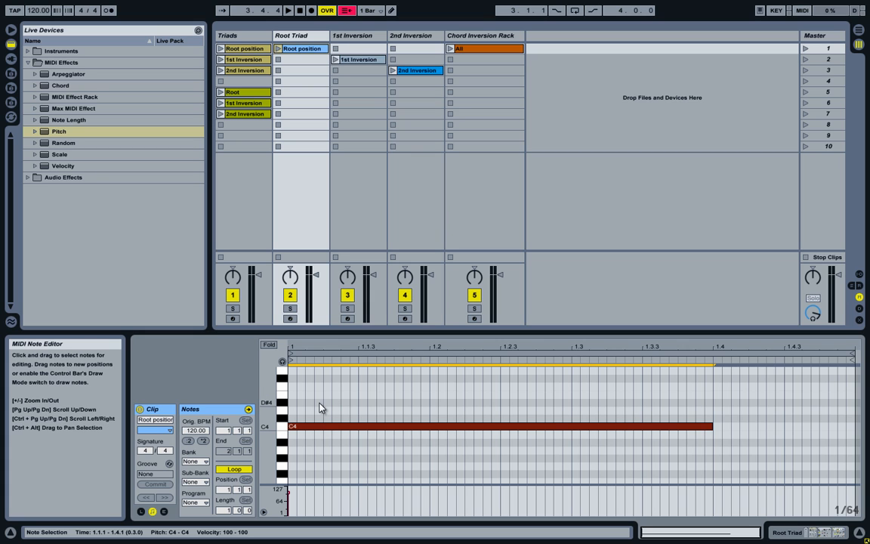
{"action": "left_click", "coordinate": [287, 36]}
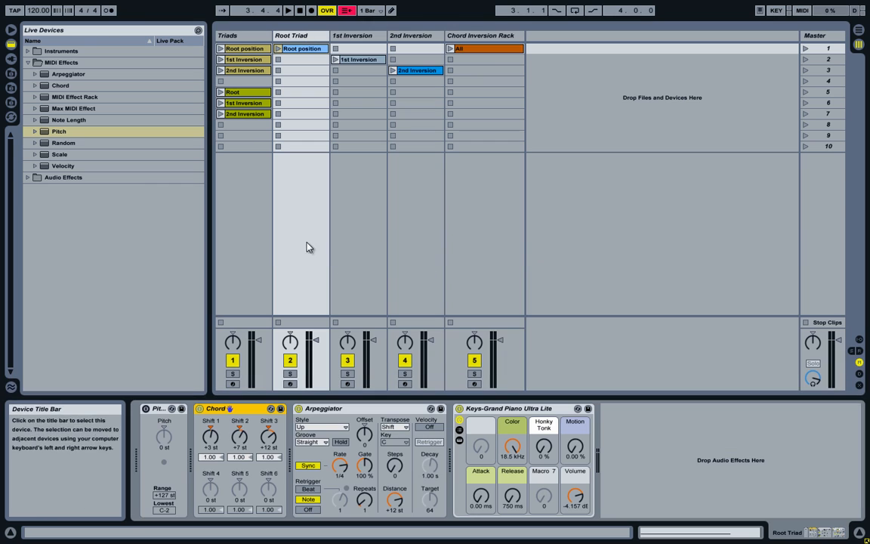
{"action": "left_click", "coordinate": [268, 449]}
{"action": "type", "text": "0"}
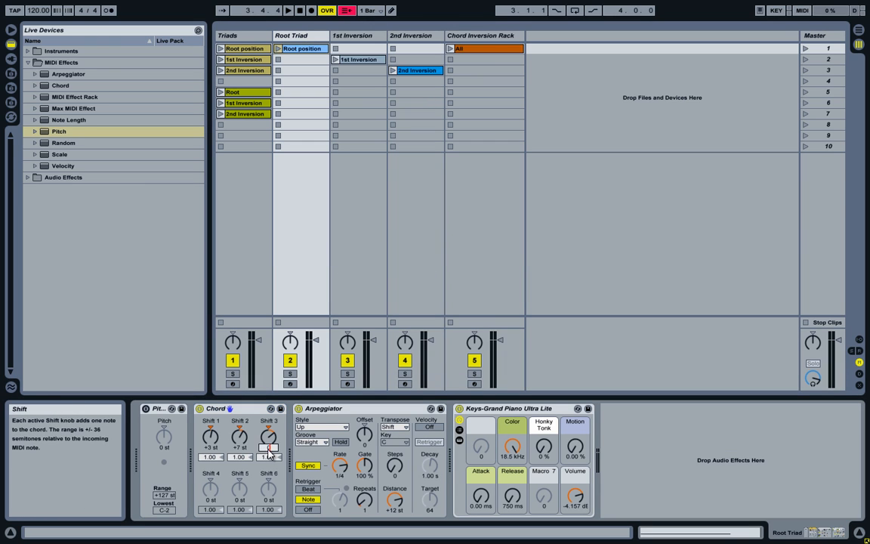
- Examine how the Pitch transposition and the two Chord shifts work together on the 1st Inversion track
{"action": "left_click", "coordinate": [355, 36]}
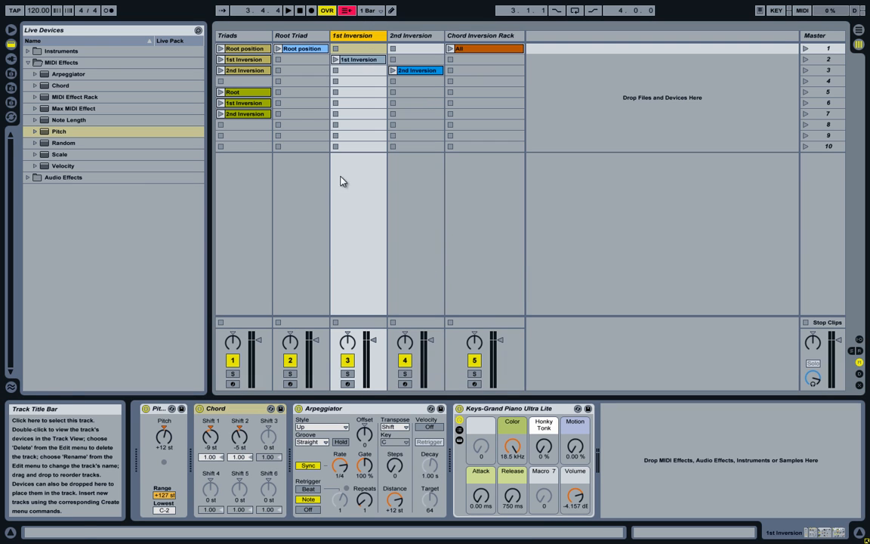
{"action": "left_click", "coordinate": [219, 409]}
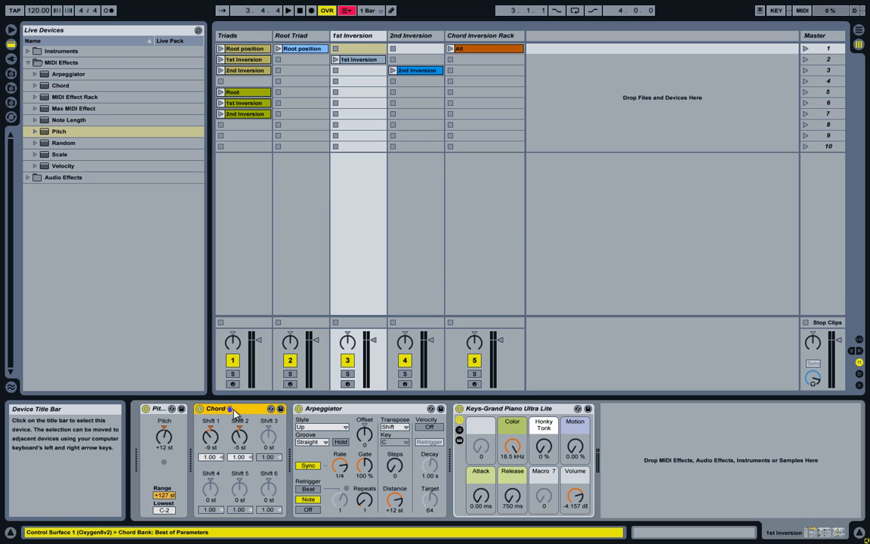
{"action": "left_click", "coordinate": [180, 427]}
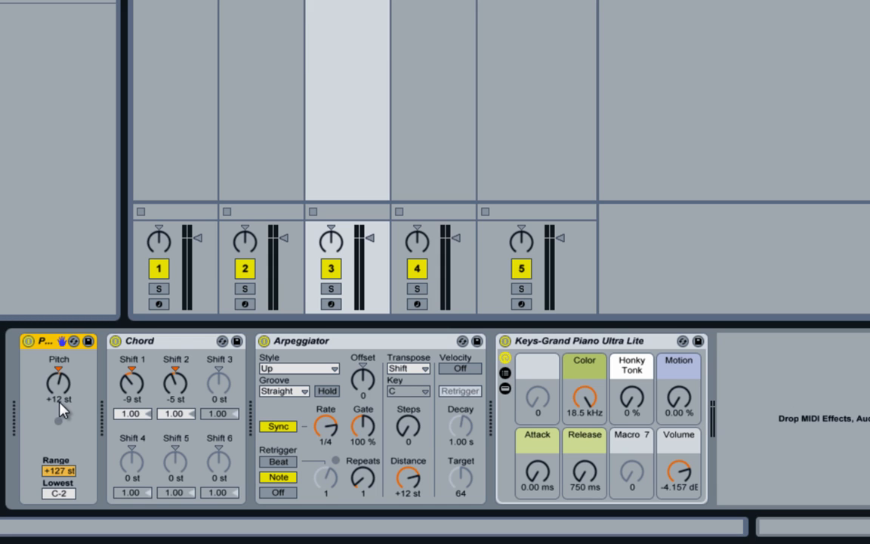
{"action": "left_click", "coordinate": [172, 346]}
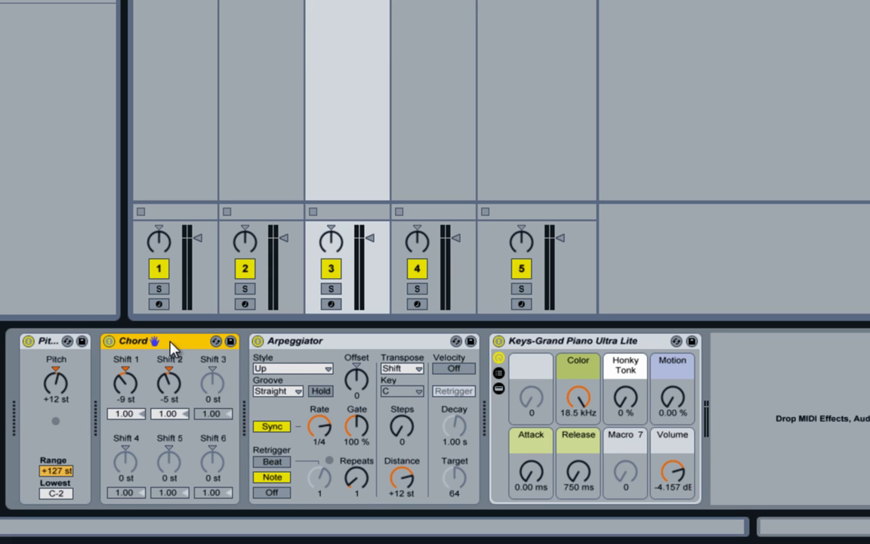
- Inspect the Pitch transposition and the Shift 1 and Shift 2 settings of the Chord effect on the 1st Inversion track
{"action": "left_click", "coordinate": [50, 341]}
{"action": "left_click", "coordinate": [161, 341]}
{"action": "left_click", "coordinate": [124, 407]}
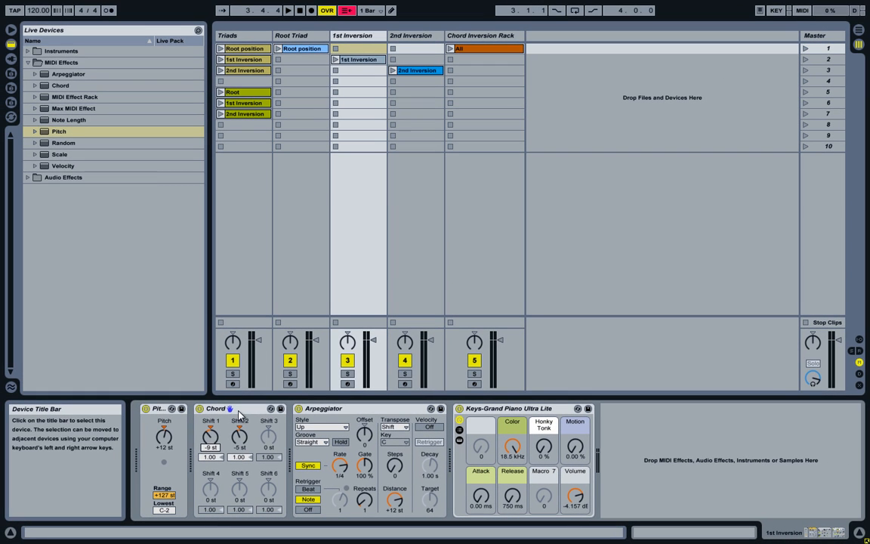
{"action": "left_click", "coordinate": [237, 409]}
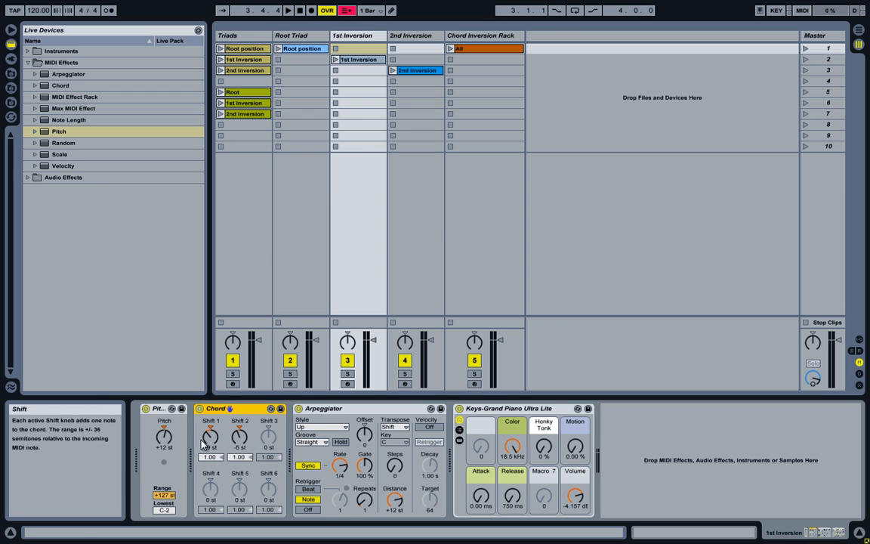
{"action": "left_click_drag", "start_coordinate": [202, 443], "coordinate": [202, 455]}
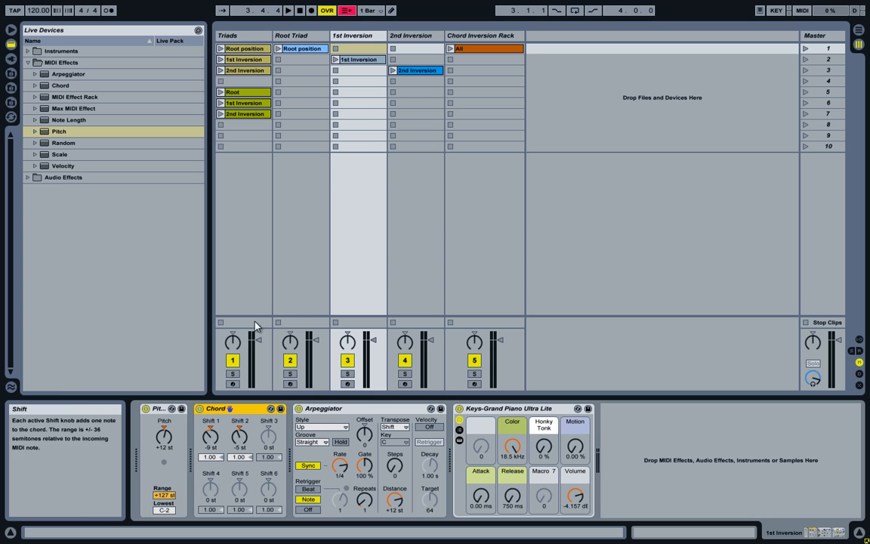
- Copy the C4 note in the 1st Inversion track's clip up one octave to C5
{"action": "double_click", "coordinate": [353, 59]}
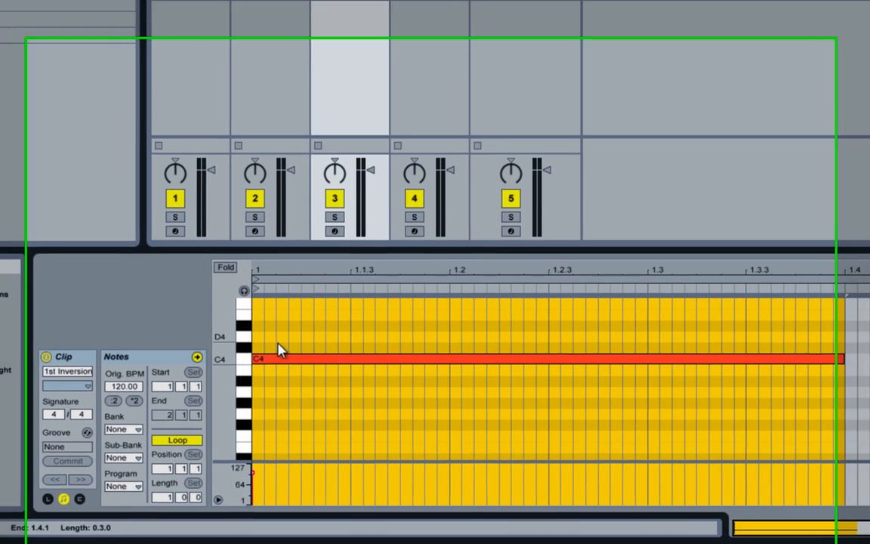
{"action": "left_click", "coordinate": [276, 358]}
{"action": "scroll", "coordinate": [277, 357], "scroll_direction": "up", "scroll_amount": 3}
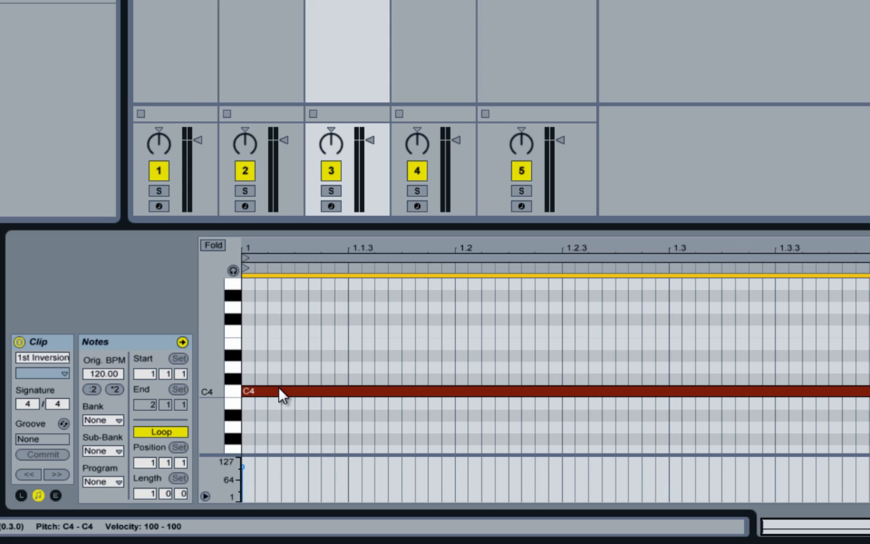
{"action": "left_click_drag", "start_coordinate": [281, 395], "coordinate": [285, 328]}
{"action": "scroll", "coordinate": [285, 328], "scroll_direction": "up", "scroll_amount": 2}
{"action": "scroll", "coordinate": [285, 327], "scroll_direction": "up", "scroll_amount": 2}
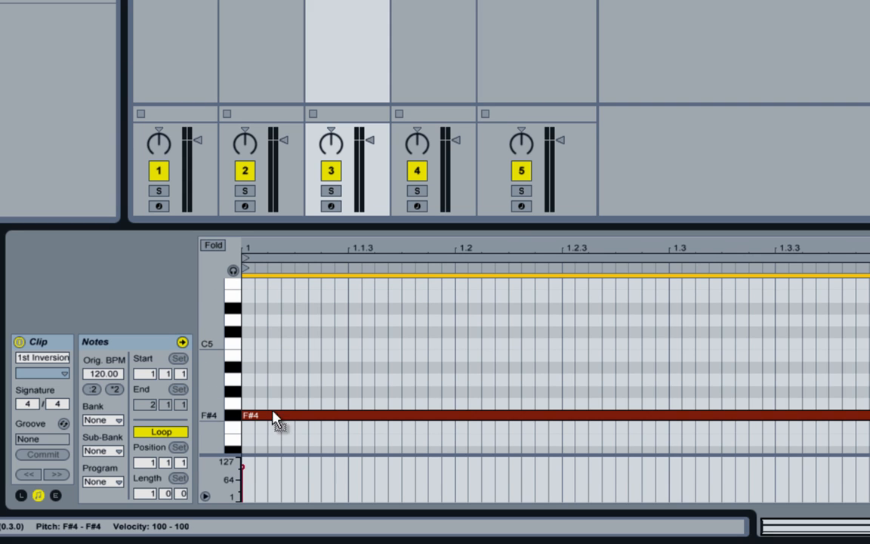
{"action": "left_click_drag", "start_coordinate": [274, 412], "coordinate": [275, 348]}
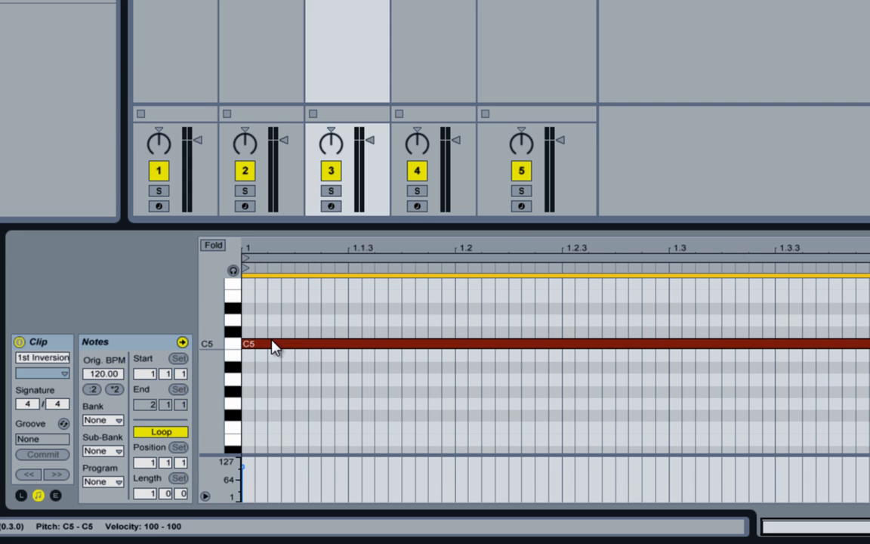
{"action": "scroll", "coordinate": [274, 346], "scroll_direction": "up", "scroll_amount": 3}
{"action": "scroll", "coordinate": [276, 346], "scroll_direction": "up", "scroll_amount": 2}
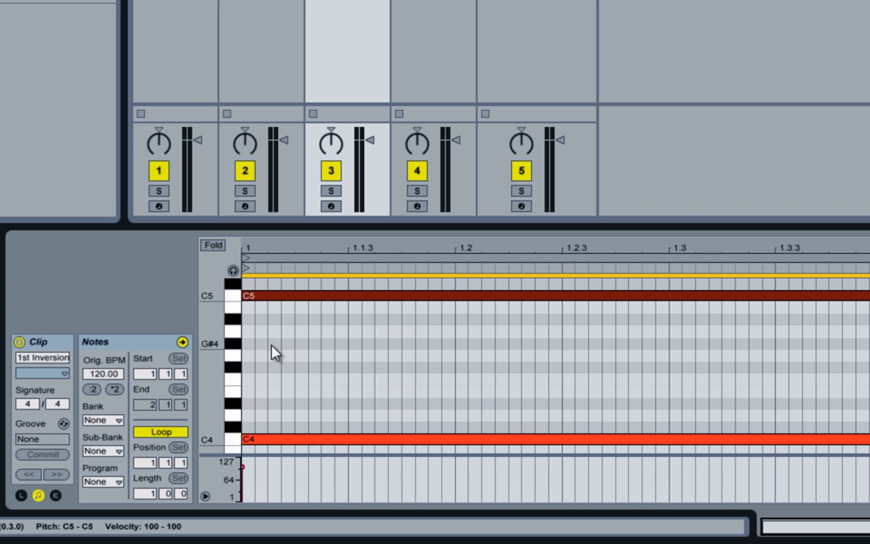
- Add short D#4 and G4 notes at the start of the clip, between the C4 and C5 notes
{"action": "double_click", "coordinate": [253, 404]}
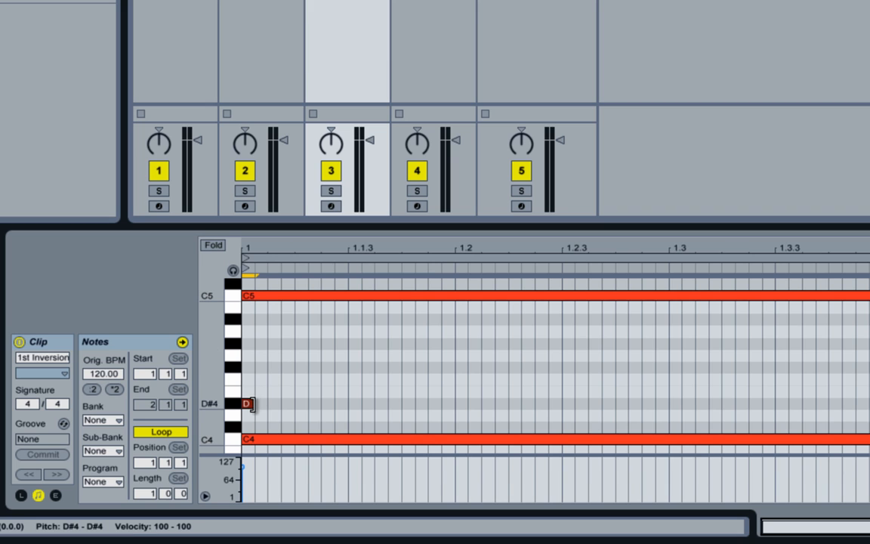
{"action": "double_click", "coordinate": [250, 333]}
{"action": "left_click_drag", "start_coordinate": [250, 335], "coordinate": [319, 356]}
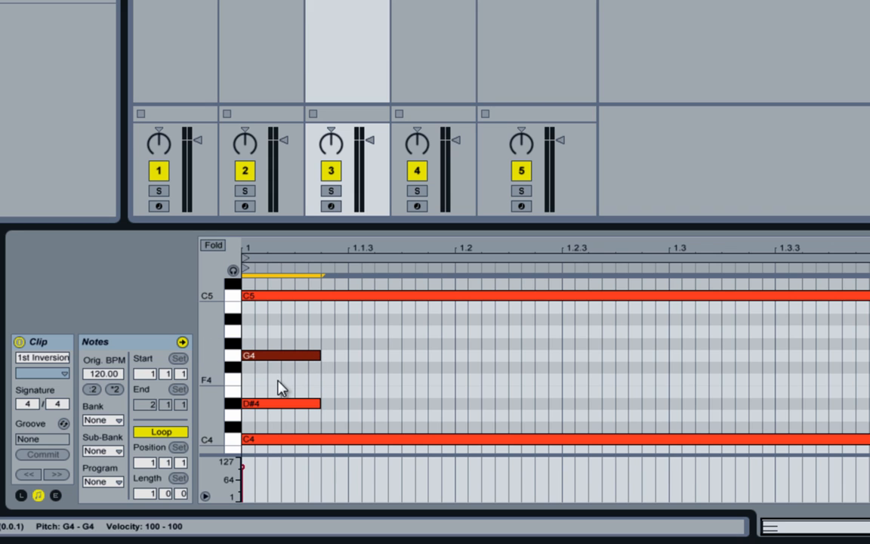
- Count the semitones down from C5 to G4 and to D#4 on the piano roll
{"action": "left_click", "coordinate": [230, 296]}
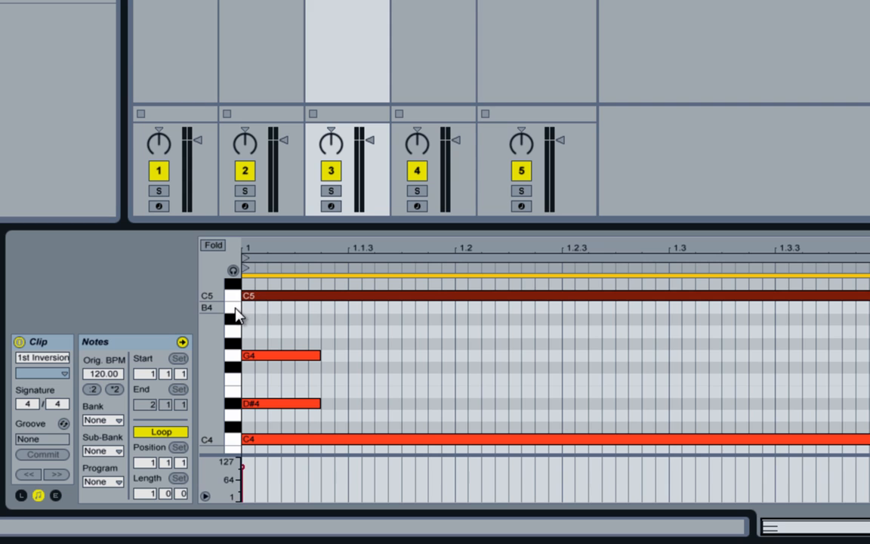
{"action": "left_click", "coordinate": [236, 307]}
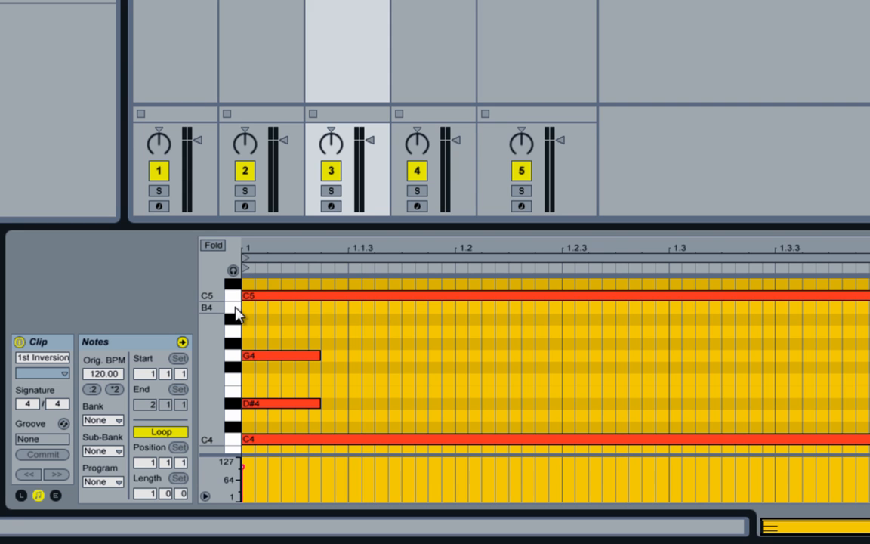
{"action": "left_click", "coordinate": [235, 360]}
{"action": "left_click", "coordinate": [233, 378]}
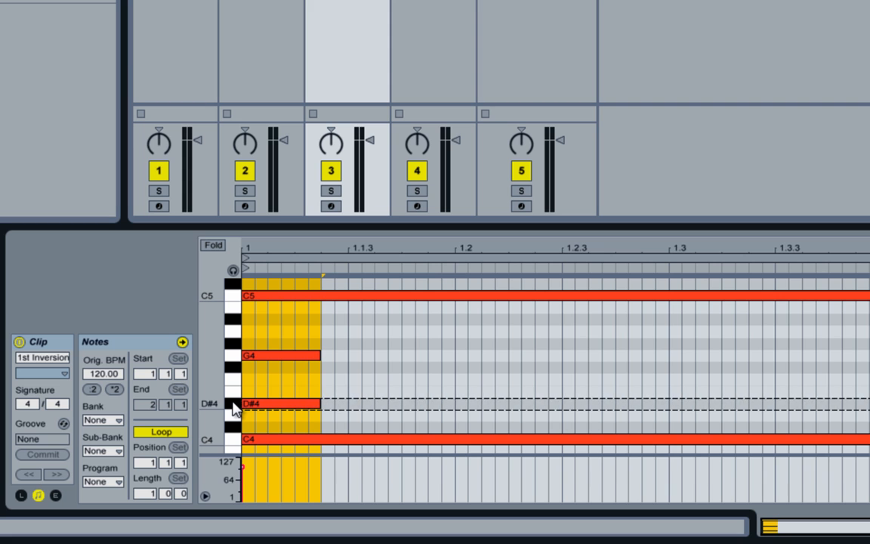
{"action": "left_click", "coordinate": [233, 402]}
{"action": "left_click", "coordinate": [235, 306]}
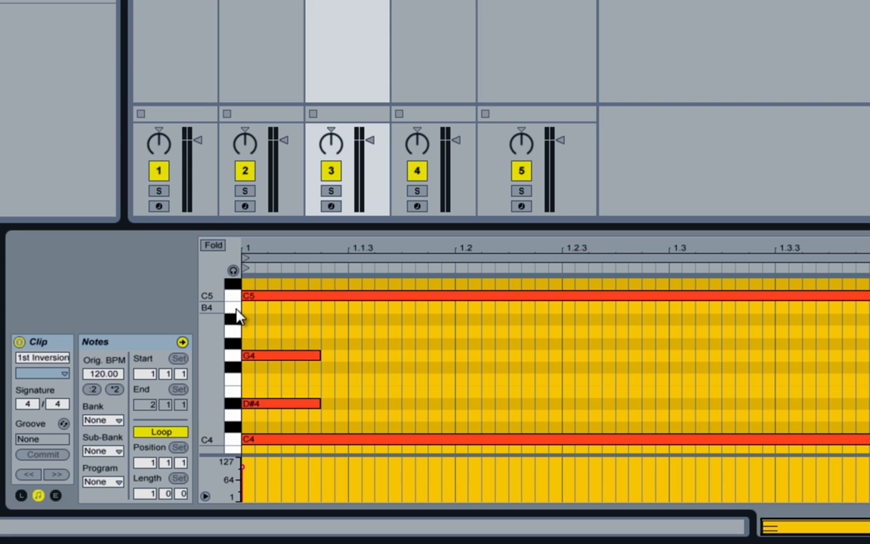
{"action": "left_click", "coordinate": [233, 358]}
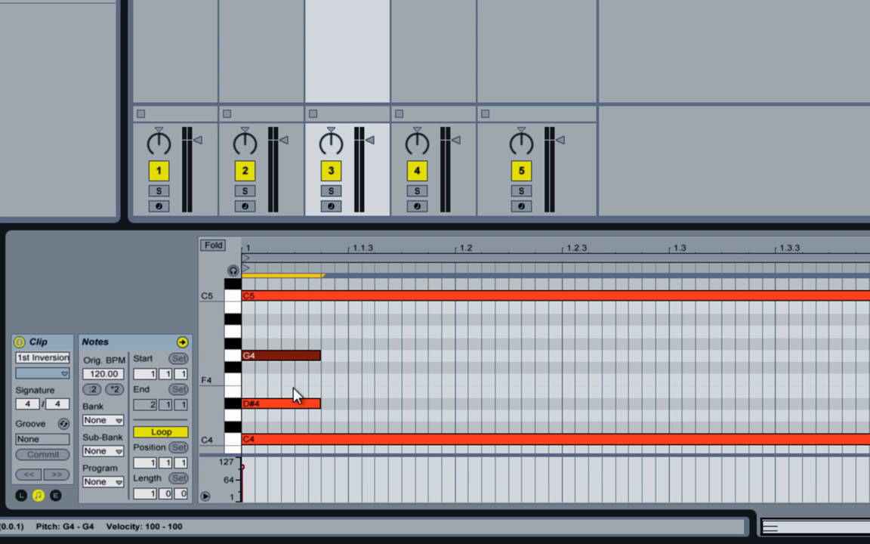
- Delete the added D#4, G4 and C5 notes, leaving only C4 in the 1st Inversion clip
{"action": "left_click_drag", "start_coordinate": [352, 402], "coordinate": [254, 291]}
{"action": "key", "text": "Delete"}
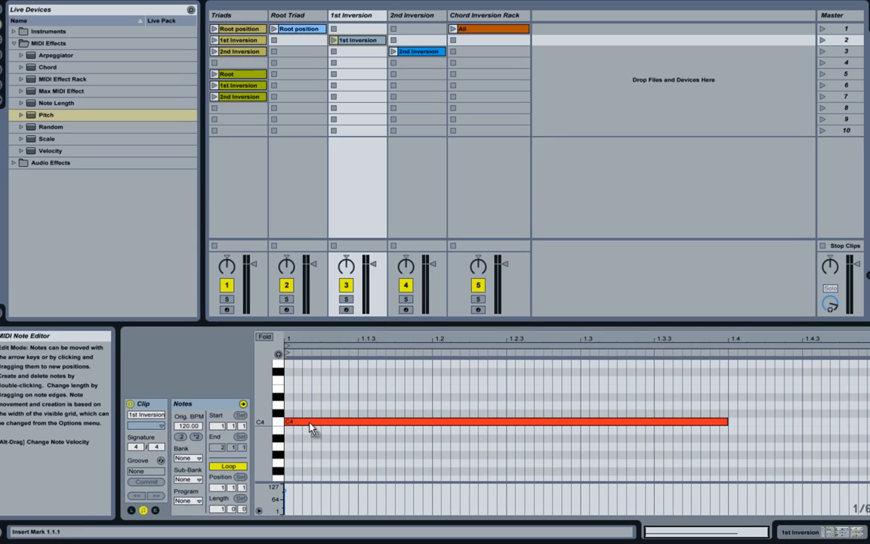
{"action": "left_click", "coordinate": [281, 379]}
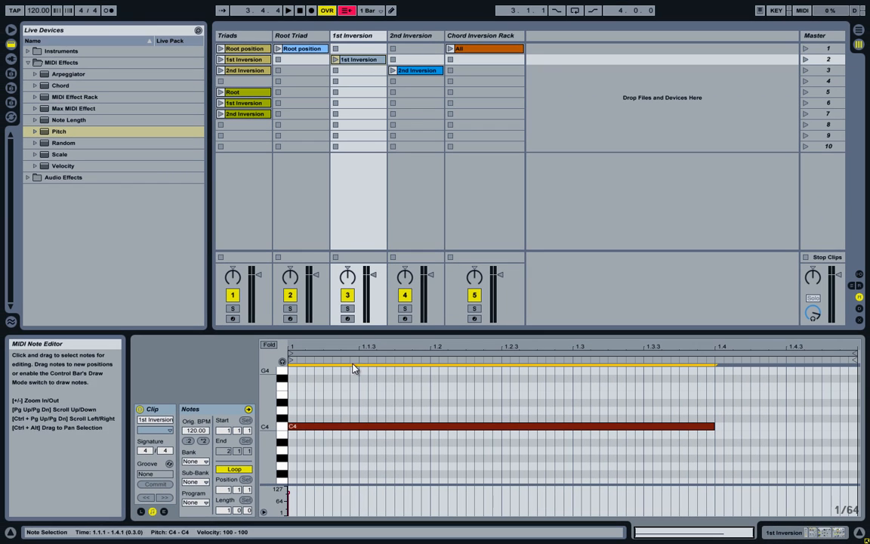
- Play the 1st Inversion track's clip and the Triads track's 1st Inversion clip to compare them, stopping playback after each
{"action": "double_click", "coordinate": [355, 42]}
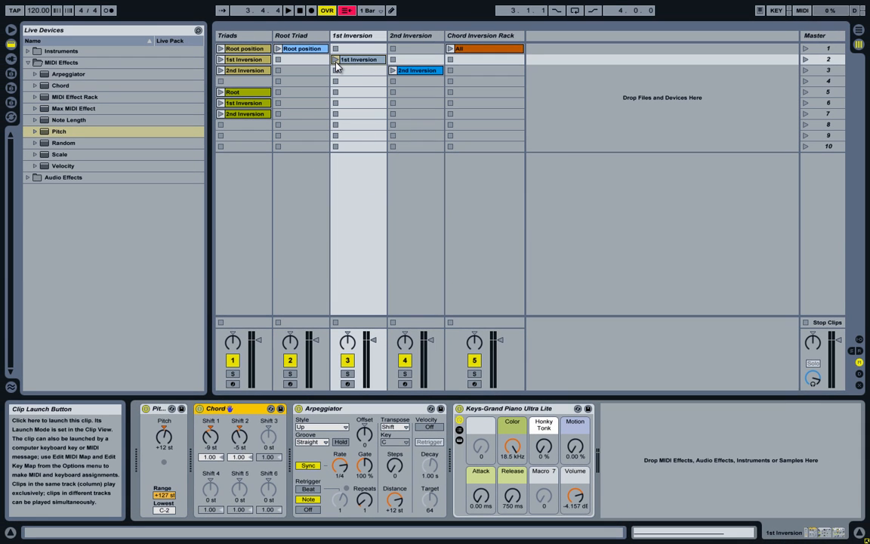
{"action": "left_click", "coordinate": [335, 59]}
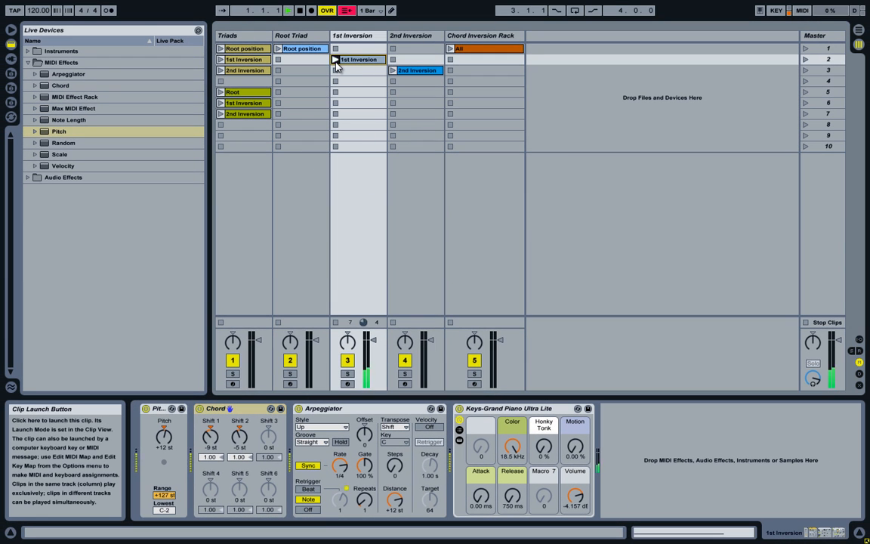
{"action": "left_click", "coordinate": [300, 12]}
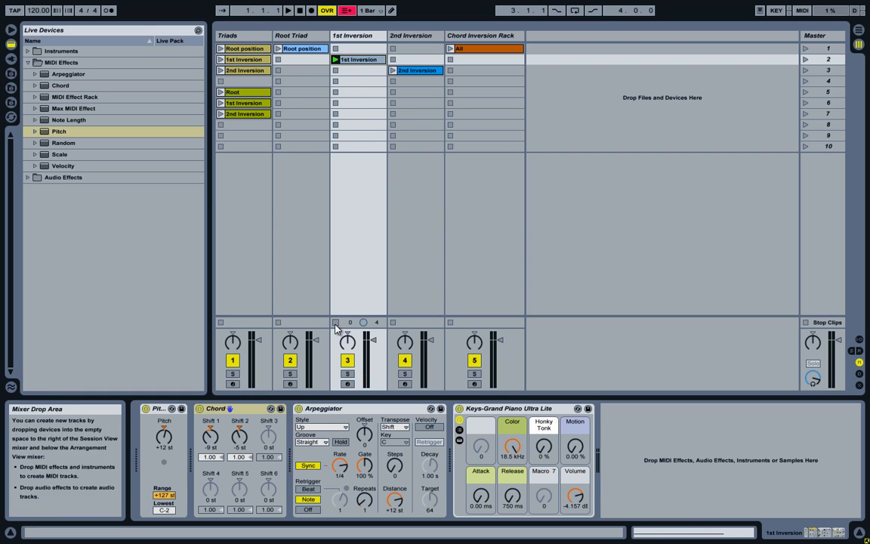
{"action": "left_click", "coordinate": [223, 62]}
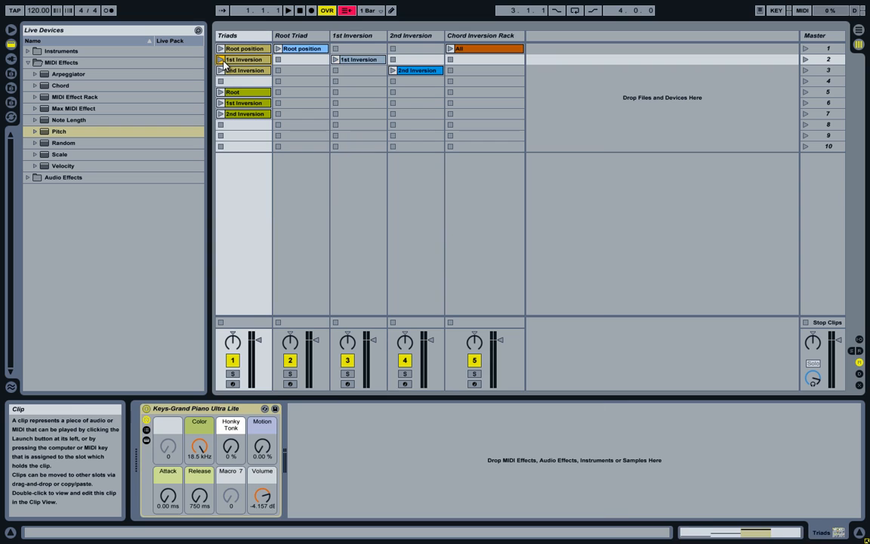
{"action": "left_click", "coordinate": [220, 59]}
{"action": "double_click", "coordinate": [300, 12]}
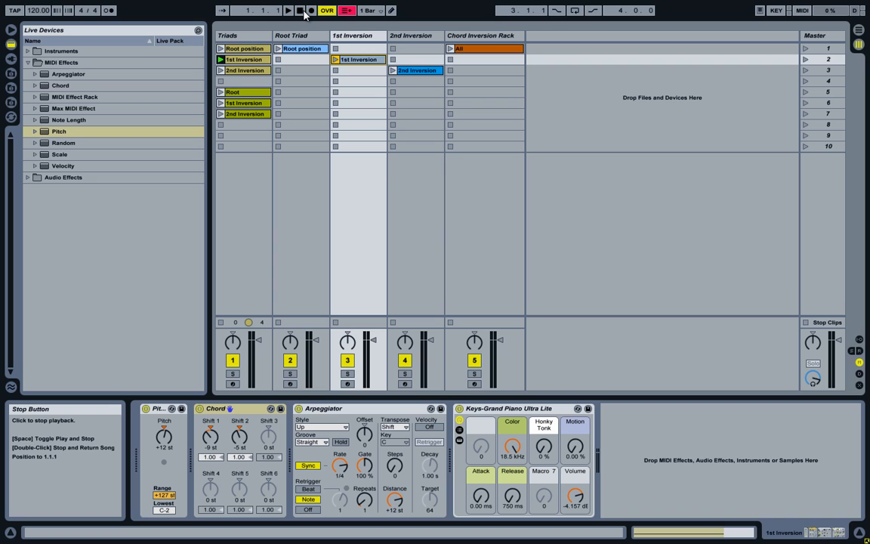
- Compare the Pitch and Chord effect settings of the Root Triad, 1st Inversion and 2nd Inversion tracks
{"action": "left_click", "coordinate": [302, 36]}
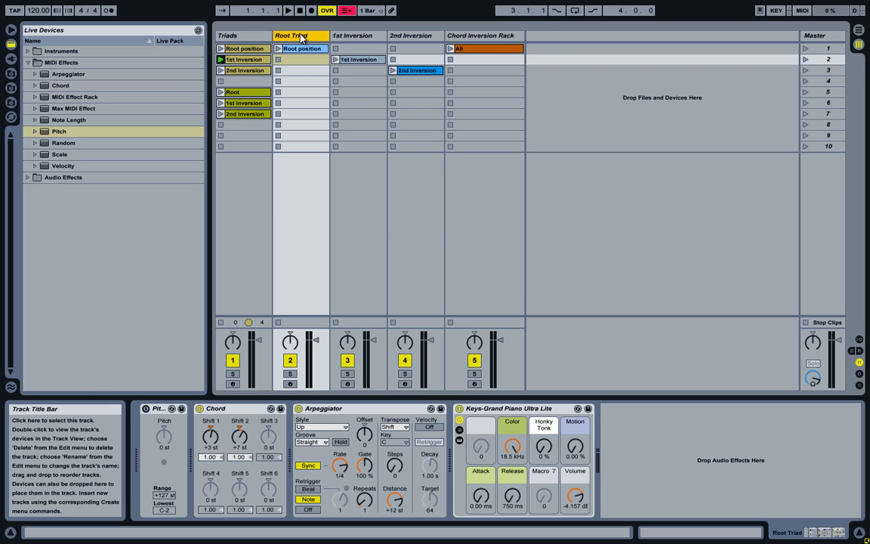
{"action": "left_click", "coordinate": [350, 38]}
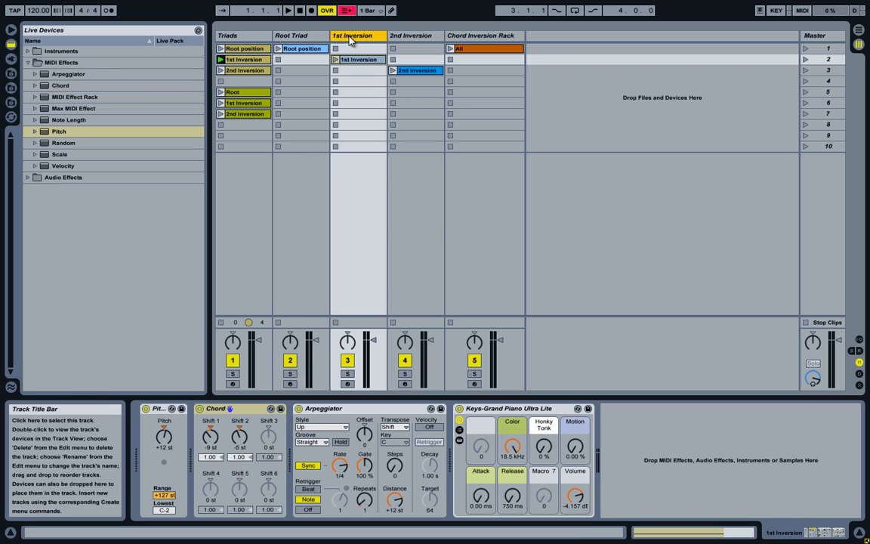
{"action": "left_click", "coordinate": [410, 38]}
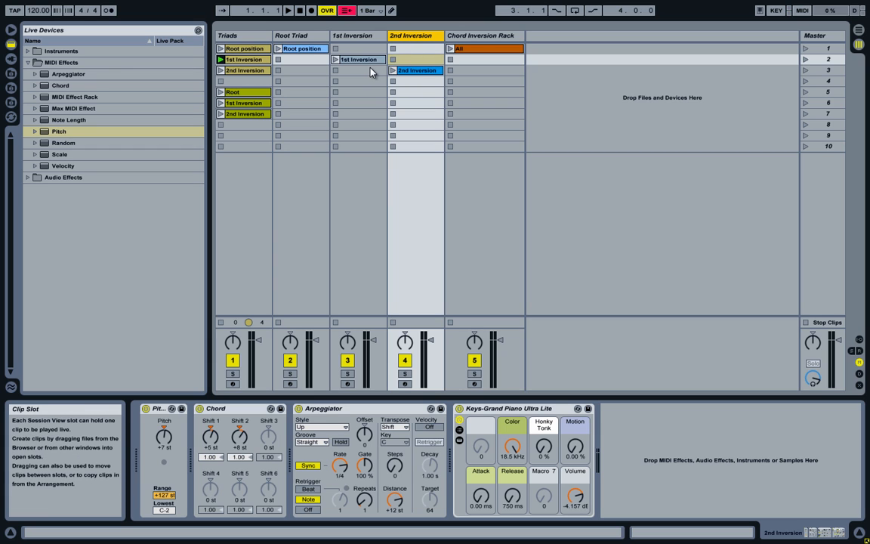
{"action": "left_click", "coordinate": [160, 409]}
{"action": "left_click", "coordinate": [211, 409]}
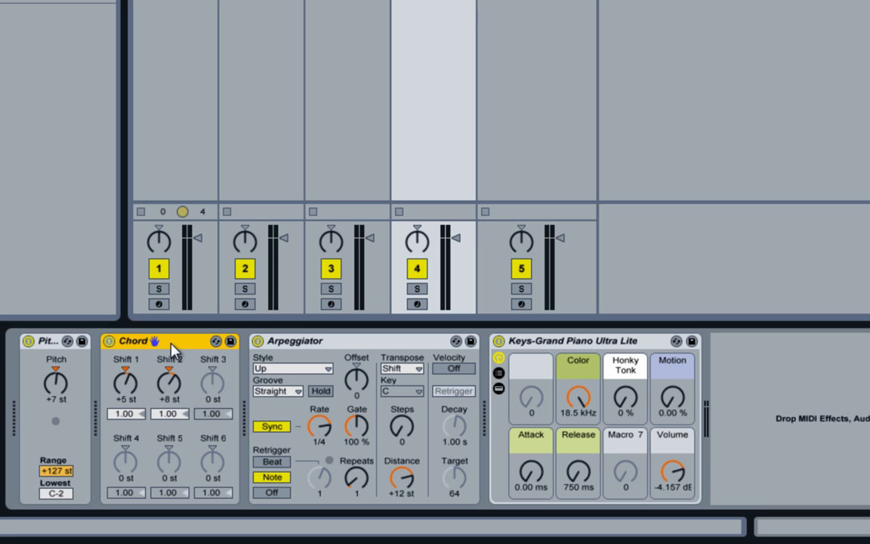
{"action": "left_click", "coordinate": [49, 340]}
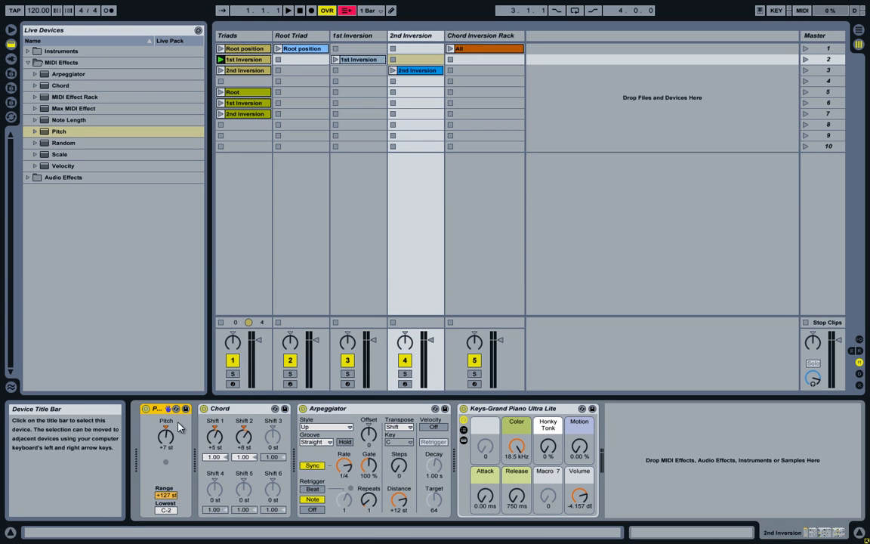
- Examine the three notes of the Triads track's 2nd Inversion clip one by one
{"action": "left_click", "coordinate": [242, 72]}
{"action": "double_click", "coordinate": [242, 72]}
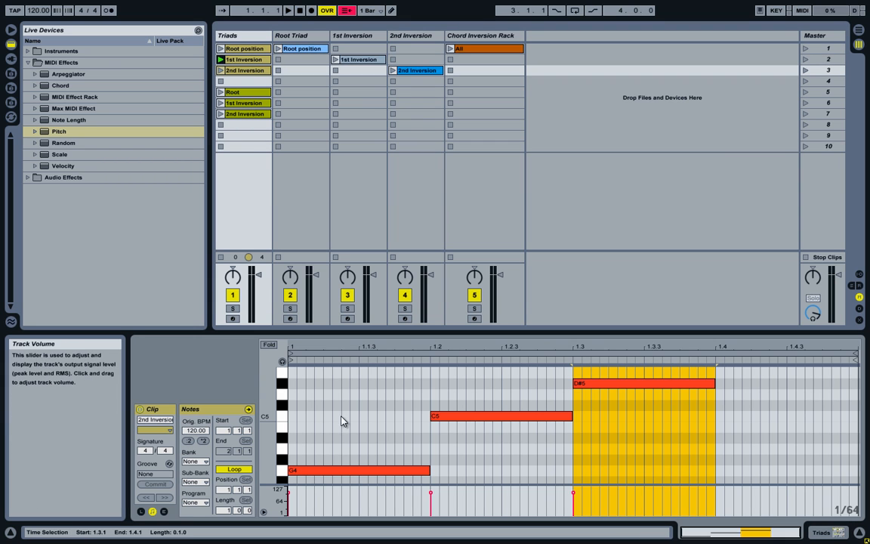
{"action": "left_click", "coordinate": [340, 472]}
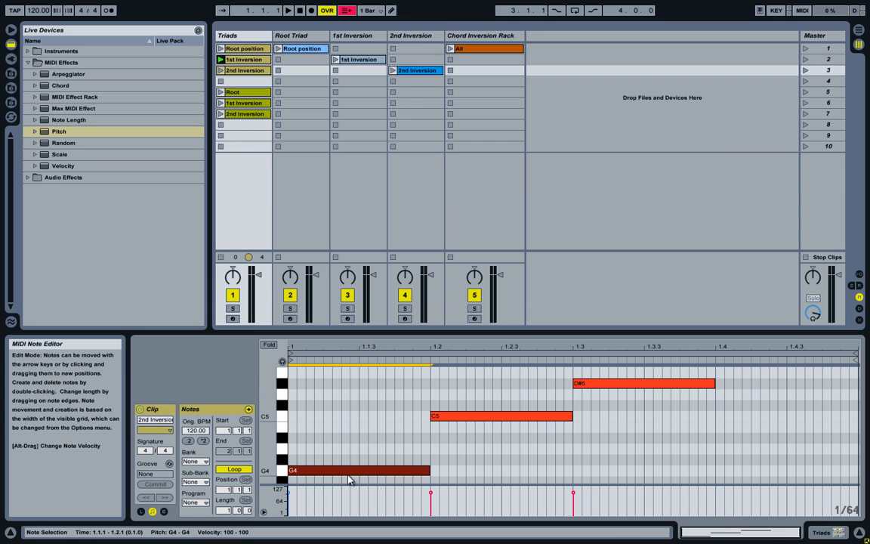
{"action": "left_click", "coordinate": [471, 419]}
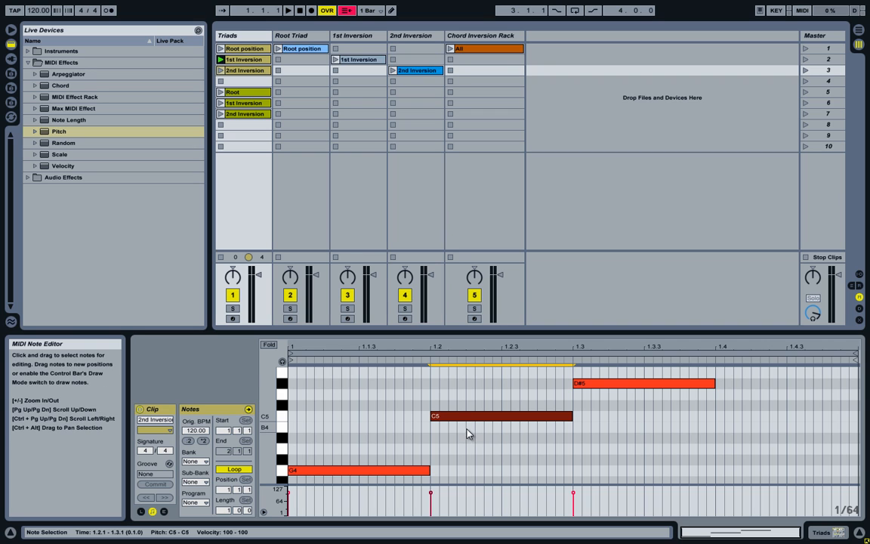
{"action": "left_click", "coordinate": [592, 385]}
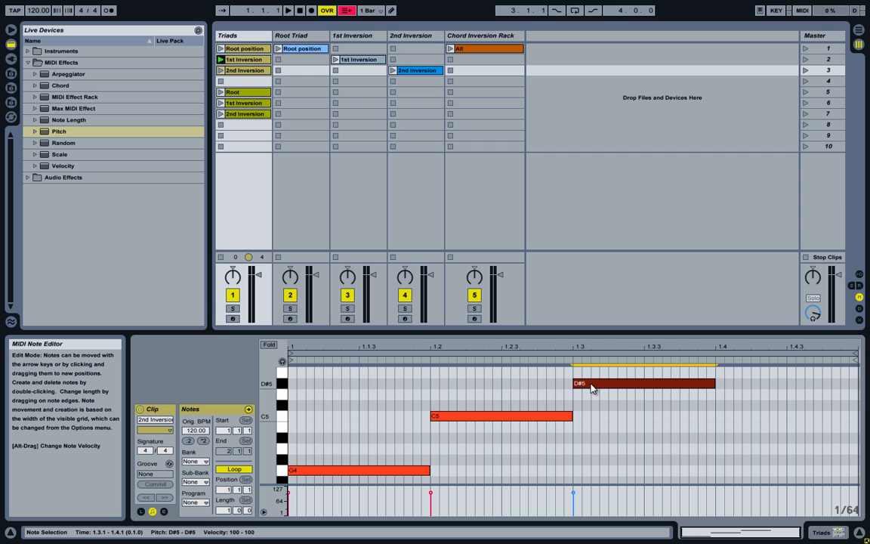
- Check the Pitch effect on the 2nd Inversion track and select the single C4 note in its clip
{"action": "left_click", "coordinate": [406, 70]}
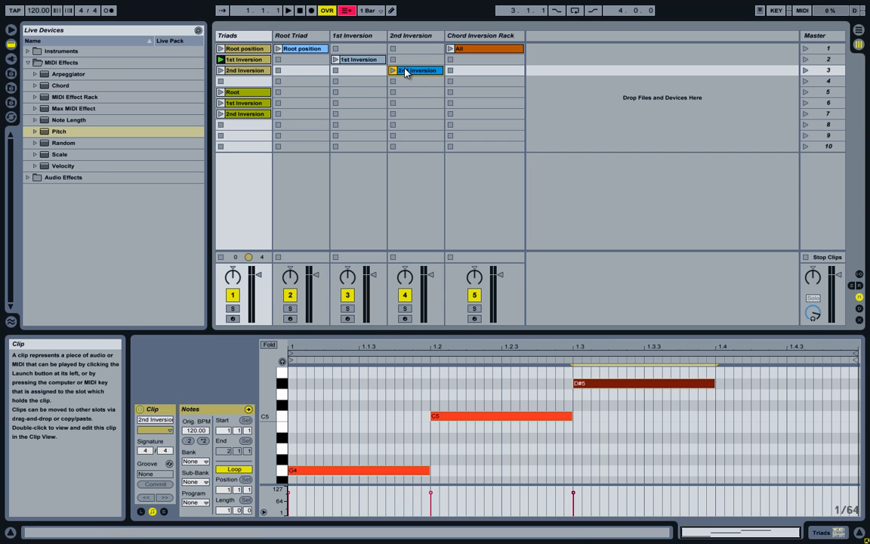
{"action": "left_click", "coordinate": [410, 35]}
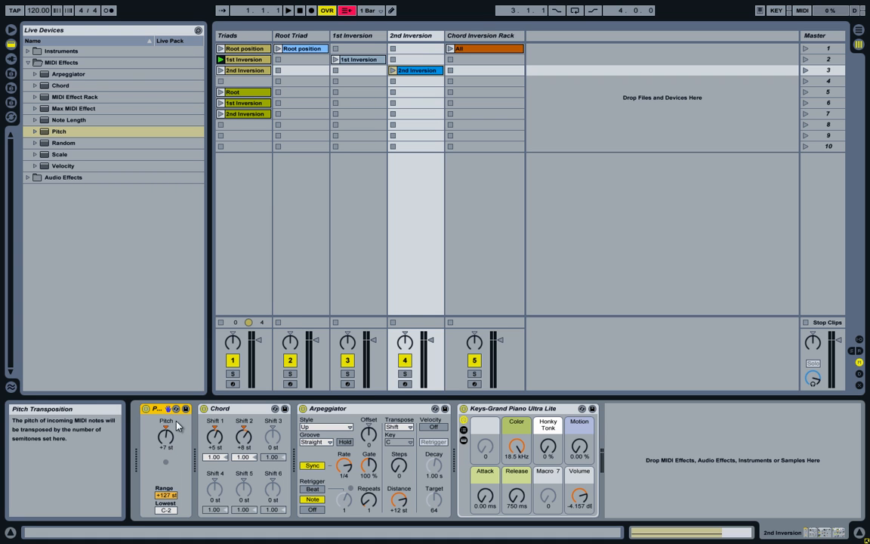
{"action": "left_click", "coordinate": [412, 70]}
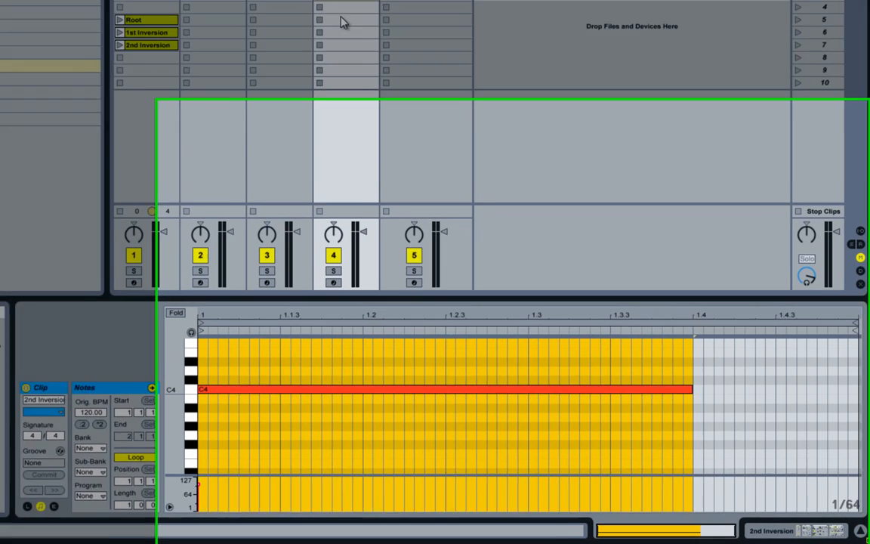
{"action": "left_click", "coordinate": [233, 391]}
{"action": "scroll", "coordinate": [233, 391], "scroll_direction": "up", "scroll_amount": 3}
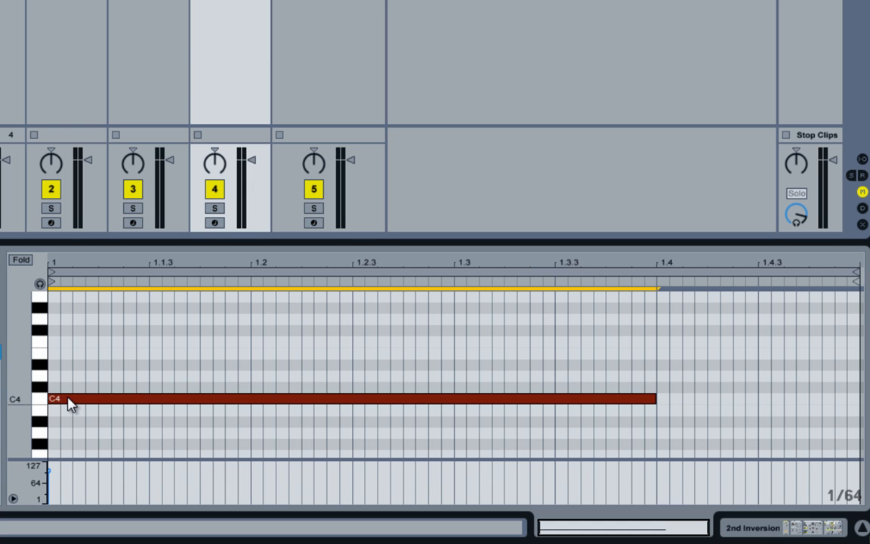
- Add G4, C5 and D#5 notes above the C4 note in the 2nd Inversion clip, each running from the start to 1.1.3
{"action": "key", "text": "ctrl+a"}
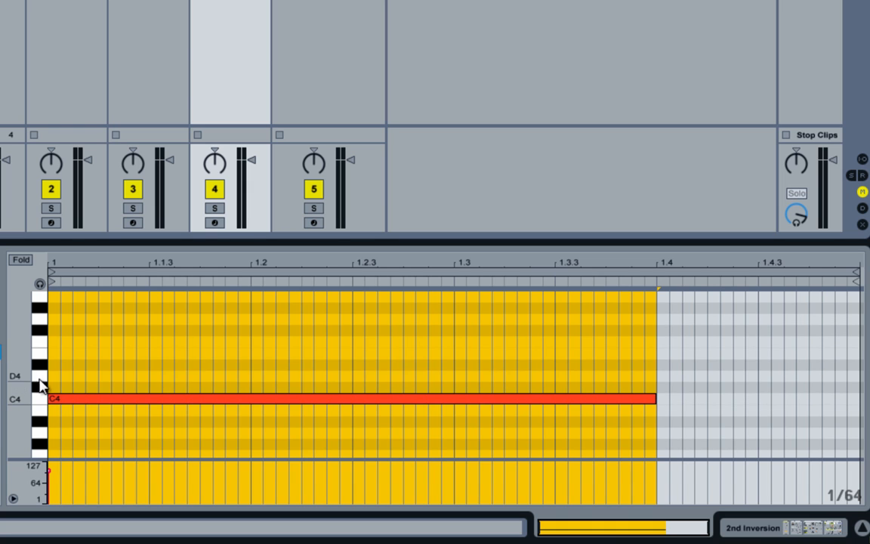
{"action": "double_click", "coordinate": [53, 319]}
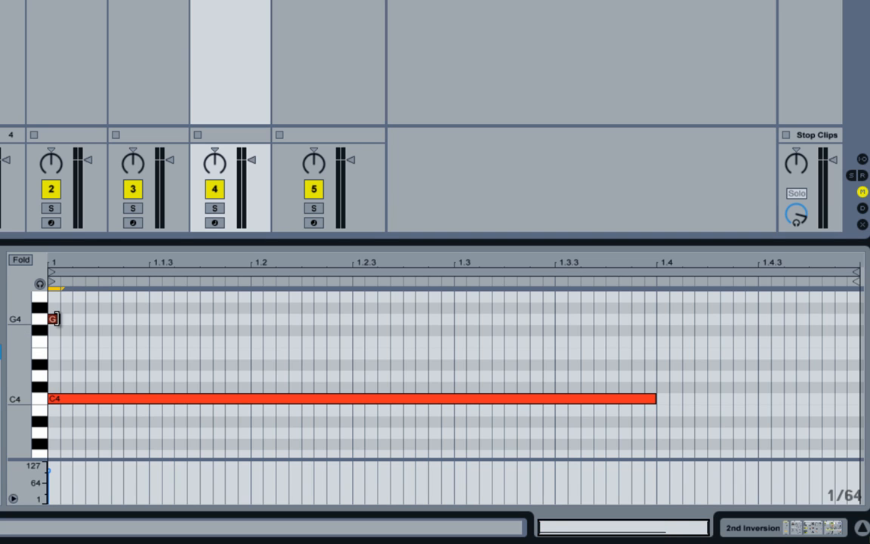
{"action": "left_click_drag", "start_coordinate": [57, 319], "coordinate": [149, 319]}
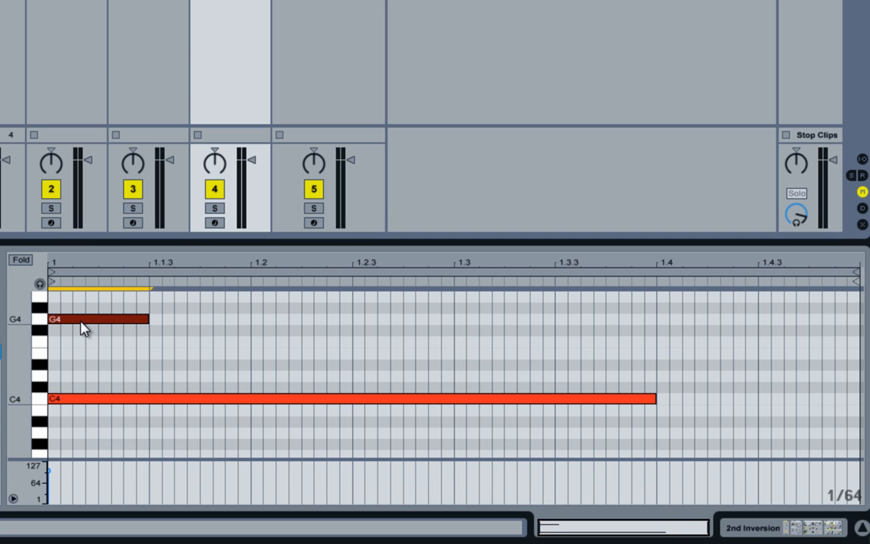
{"action": "scroll", "coordinate": [211, 363], "scroll_direction": "up", "scroll_amount": 2}
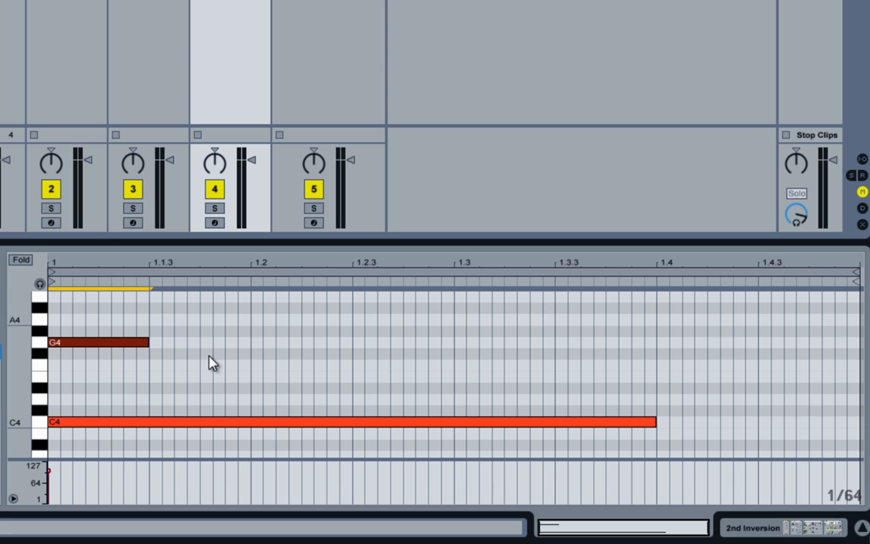
{"action": "scroll", "coordinate": [211, 363], "scroll_direction": "up", "scroll_amount": 4}
{"action": "double_click", "coordinate": [57, 330]}
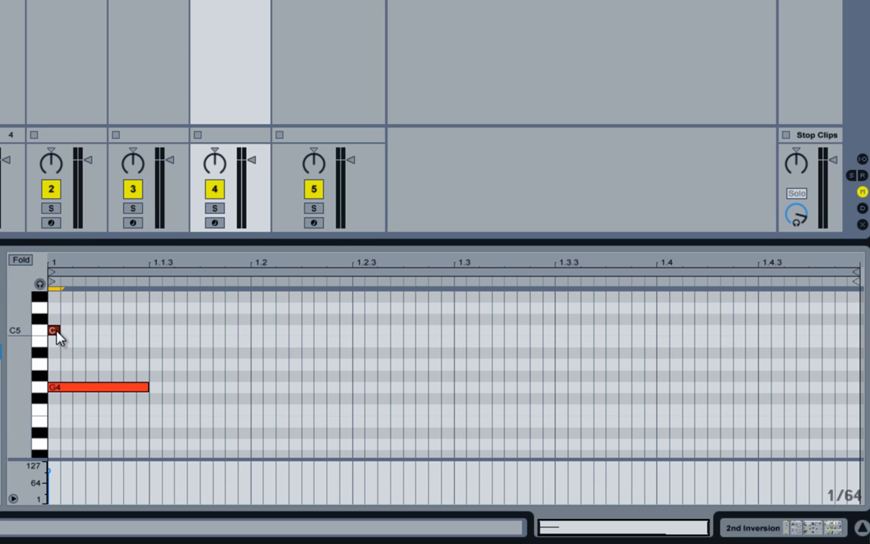
{"action": "left_click_drag", "start_coordinate": [60, 330], "coordinate": [151, 327]}
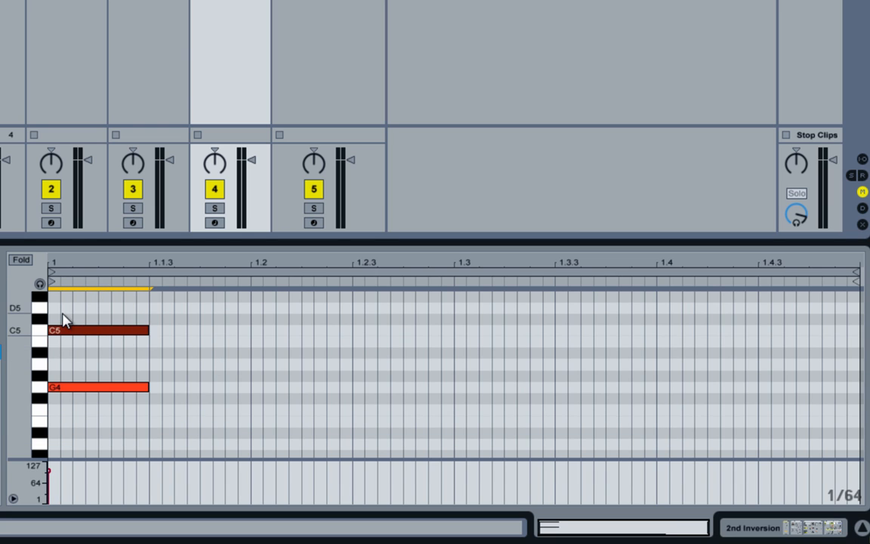
{"action": "scroll", "coordinate": [64, 322], "scroll_direction": "up", "scroll_amount": 2}
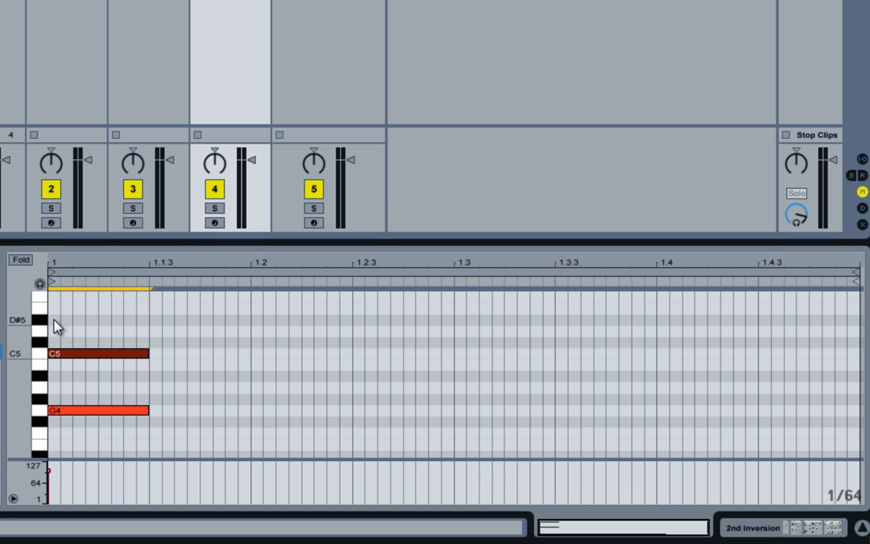
{"action": "double_click", "coordinate": [54, 319]}
{"action": "left_click_drag", "start_coordinate": [61, 320], "coordinate": [144, 318]}
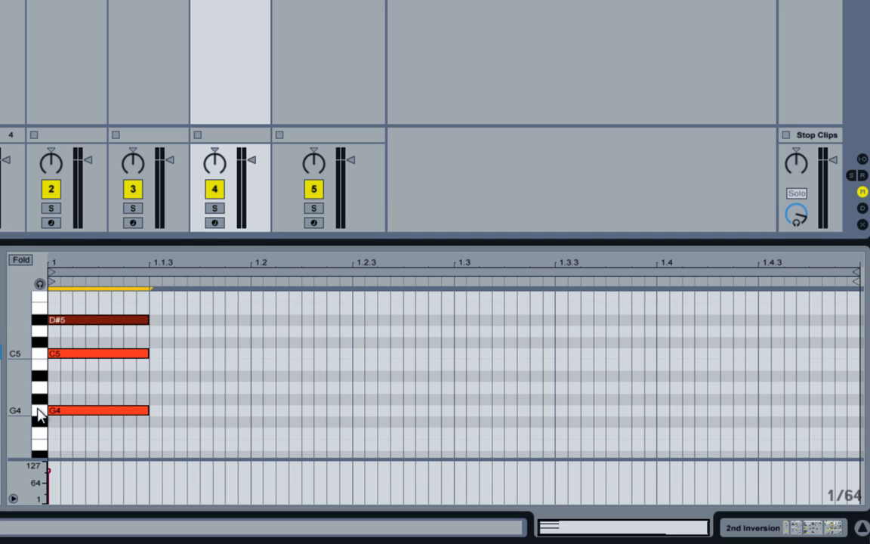
- Examine the added notes one by one and check them against the 2nd Inversion track's Pitch and Chord effect settings
{"action": "key", "text": "ctrl+a"}
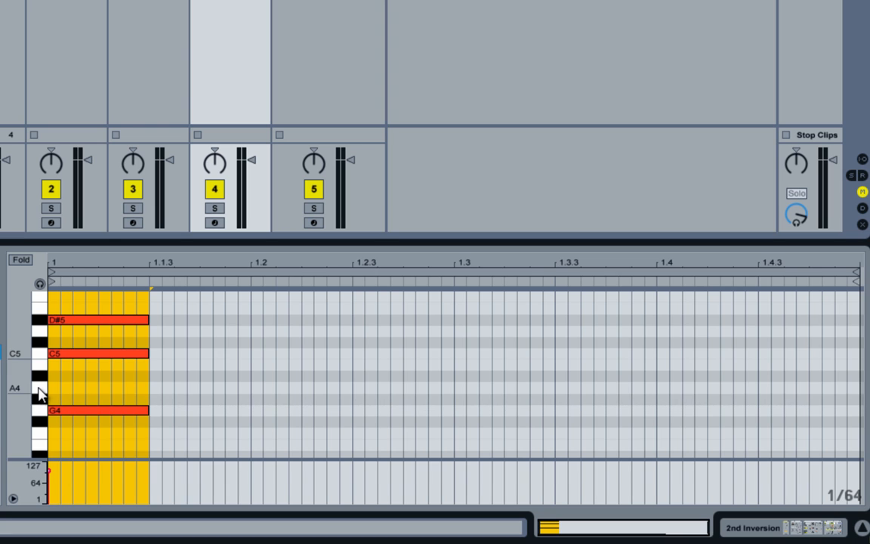
{"action": "left_click", "coordinate": [68, 355]}
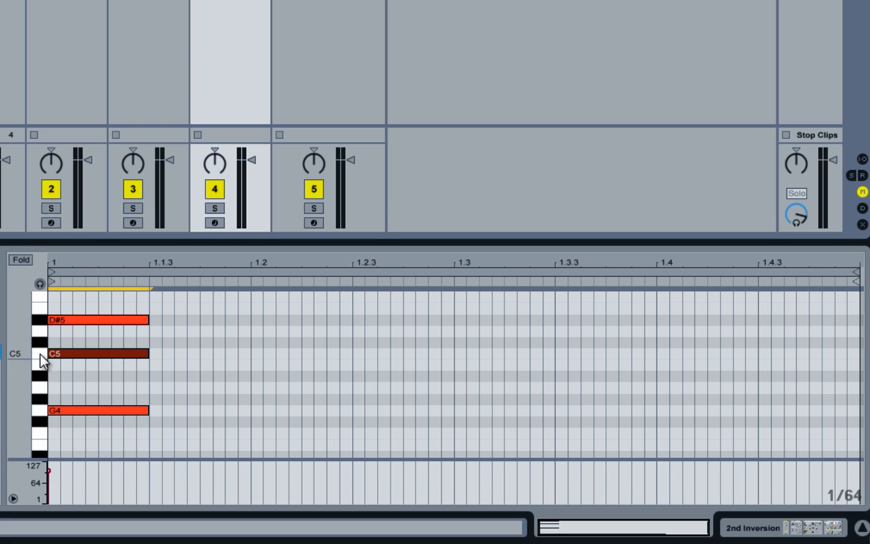
{"action": "left_click", "coordinate": [39, 332]}
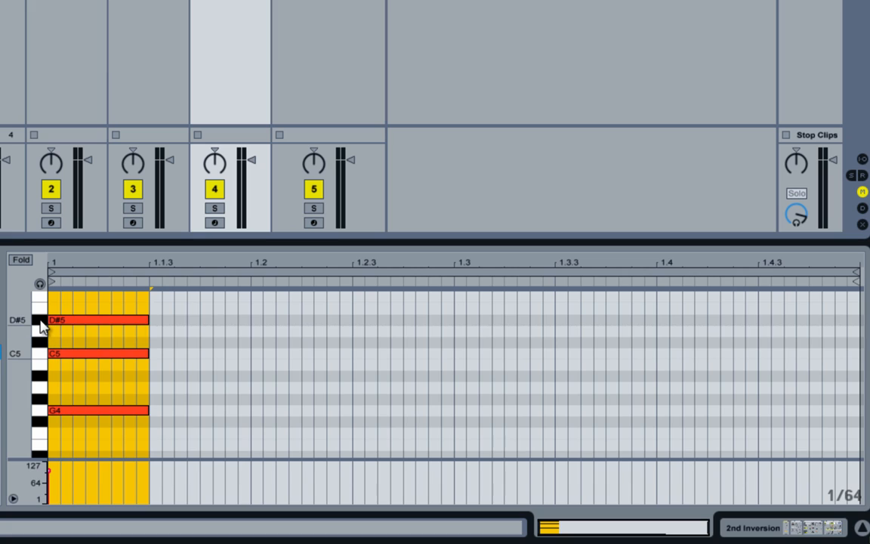
{"action": "left_click", "coordinate": [60, 320]}
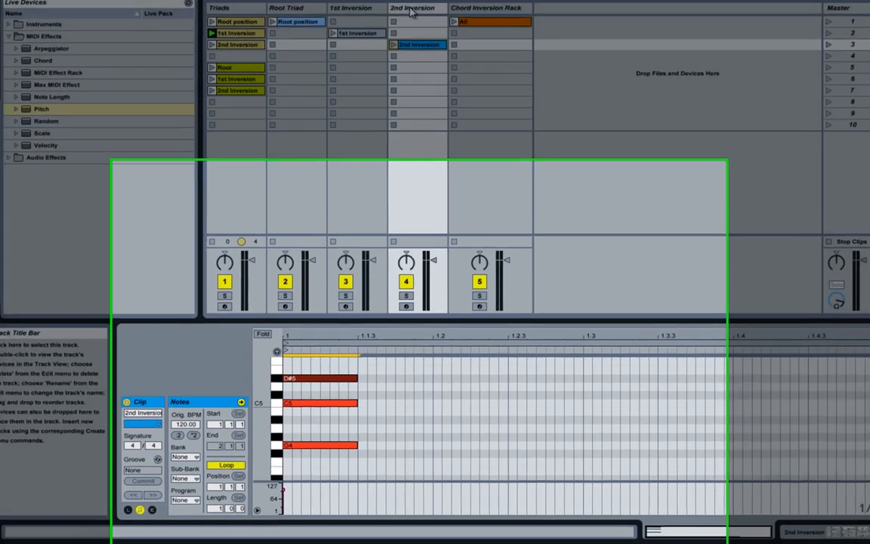
{"action": "double_click", "coordinate": [411, 37]}
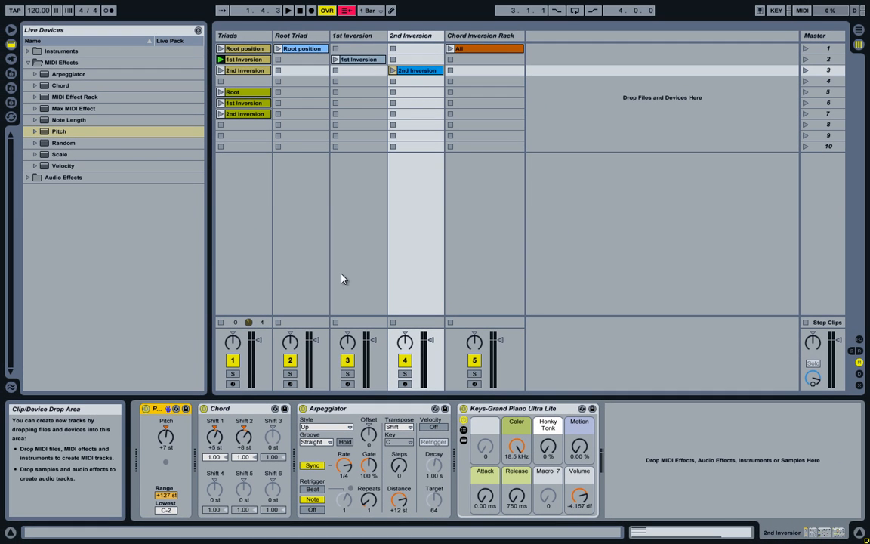
- Delete the D#5, C5 and G4 notes from the 2nd Inversion track's clip, keeping only the C4 note
{"action": "double_click", "coordinate": [414, 73]}
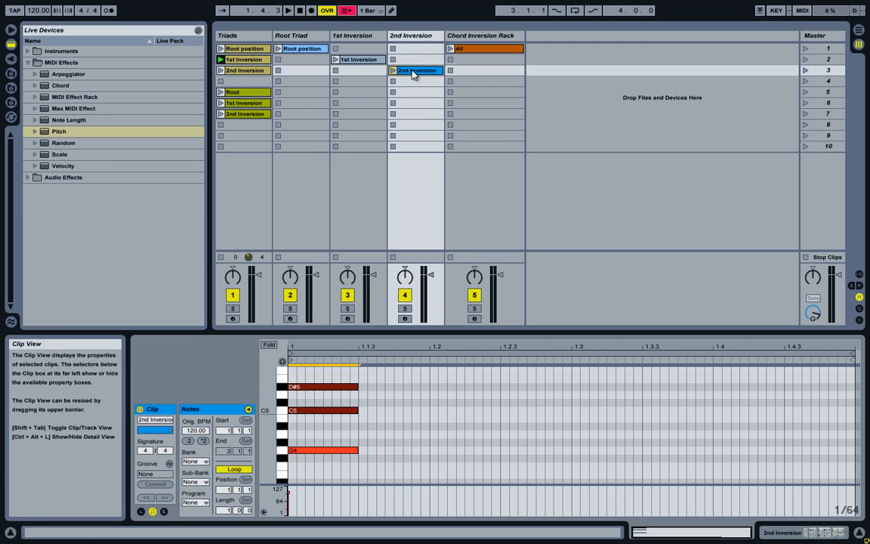
{"action": "left_click_drag", "start_coordinate": [375, 368], "coordinate": [308, 416]}
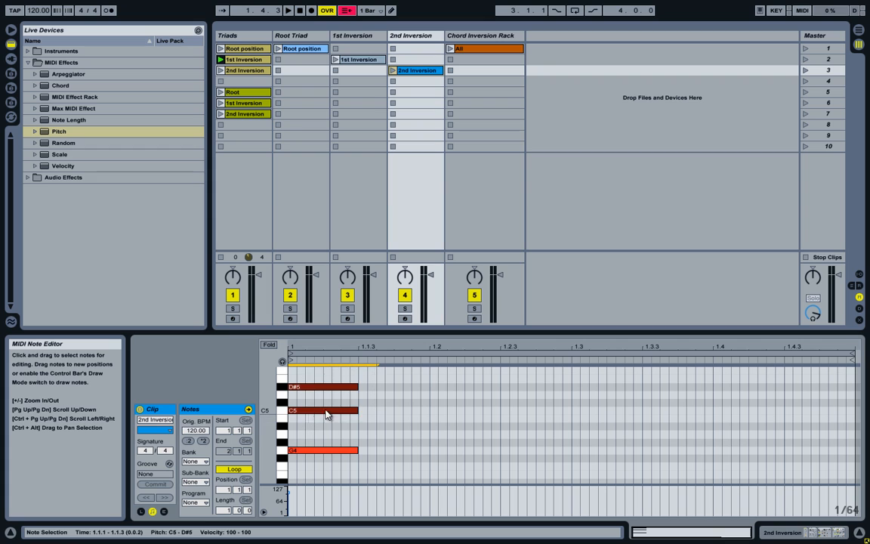
{"action": "key", "text": "Delete"}
{"action": "scroll", "coordinate": [330, 409], "scroll_direction": "down", "scroll_amount": 1}
{"action": "scroll", "coordinate": [330, 404], "scroll_direction": "up", "scroll_amount": 2}
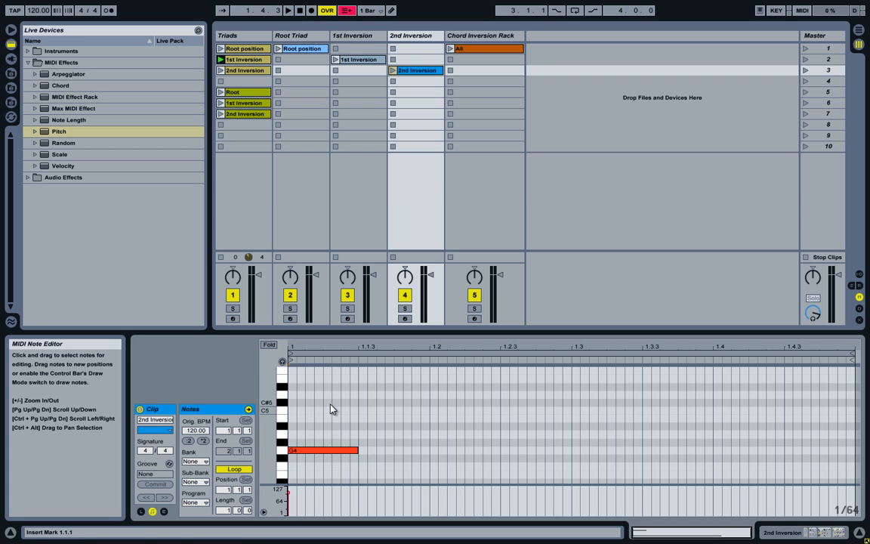
{"action": "scroll", "coordinate": [330, 406], "scroll_direction": "down", "scroll_amount": 6}
{"action": "scroll", "coordinate": [332, 404], "scroll_direction": "up", "scroll_amount": 2}
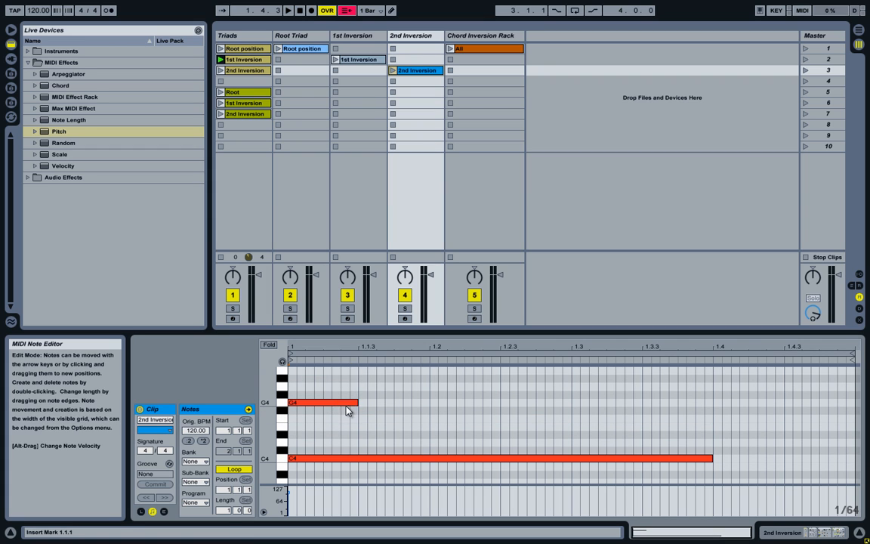
{"action": "double_click", "coordinate": [352, 404]}
{"action": "scroll", "coordinate": [353, 409], "scroll_direction": "down", "scroll_amount": 3}
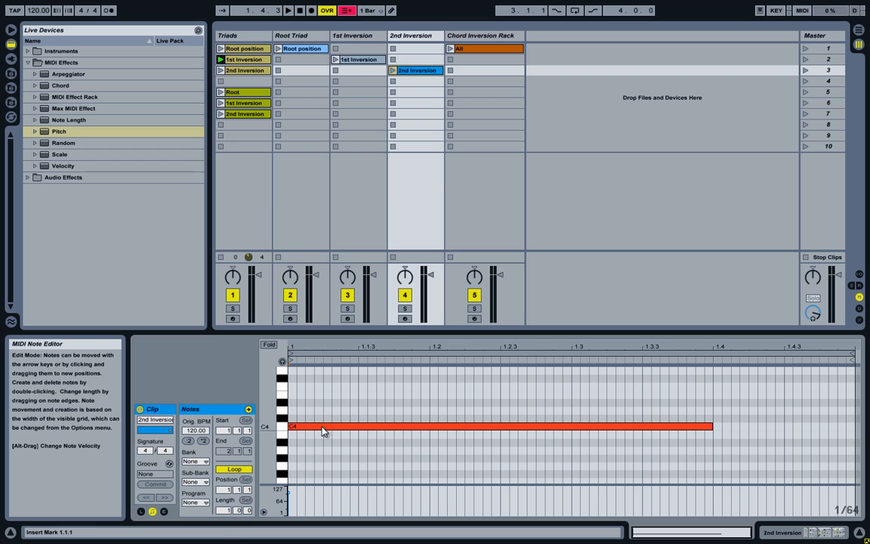
{"action": "left_click", "coordinate": [367, 412]}
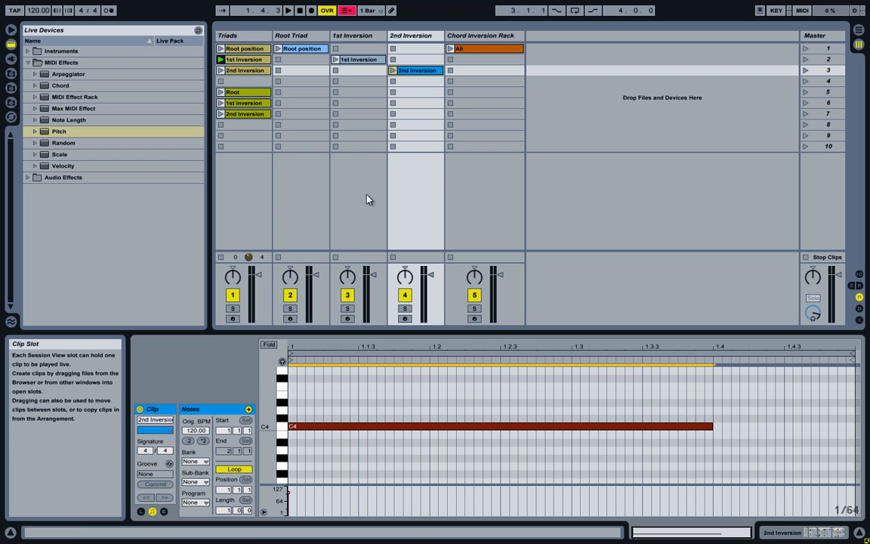
- Stop the Triads track's clip, play the 2nd Inversion track's clip, and stop playback and that clip
{"action": "left_click", "coordinate": [220, 257]}
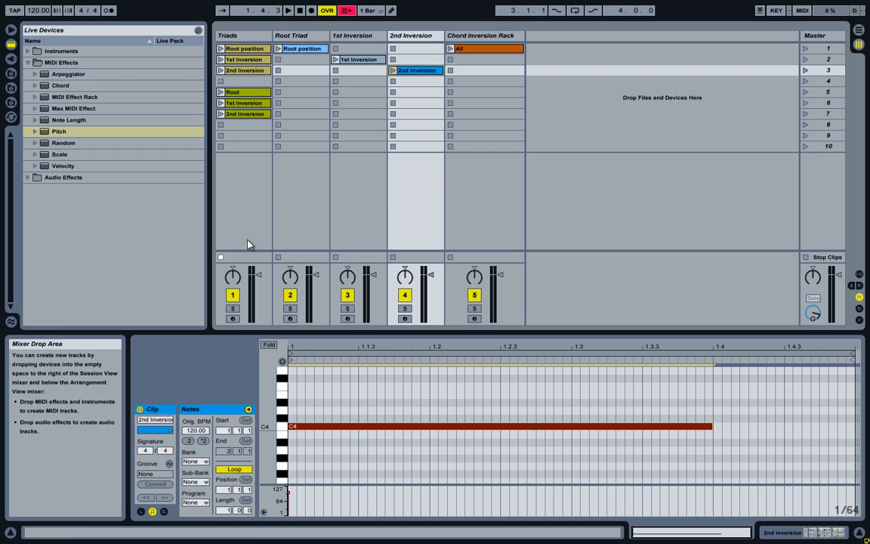
{"action": "left_click", "coordinate": [392, 70]}
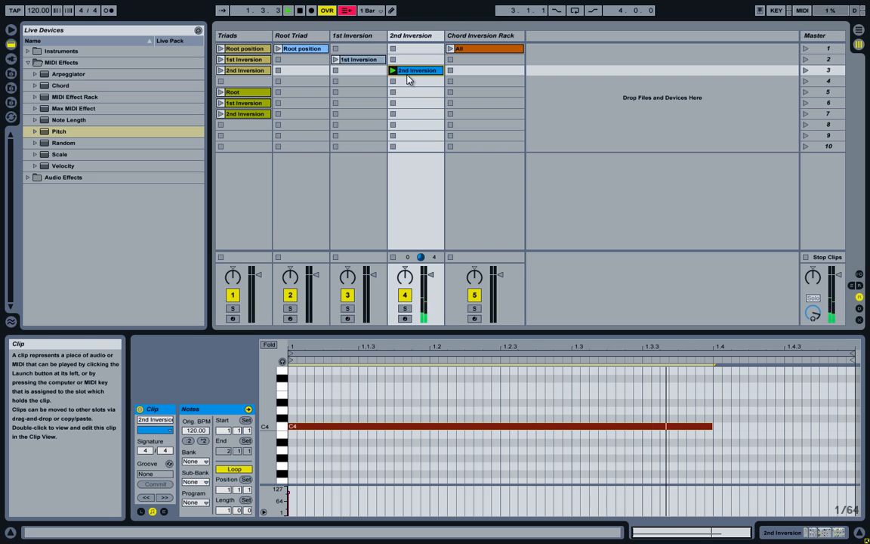
{"action": "double_click", "coordinate": [300, 11]}
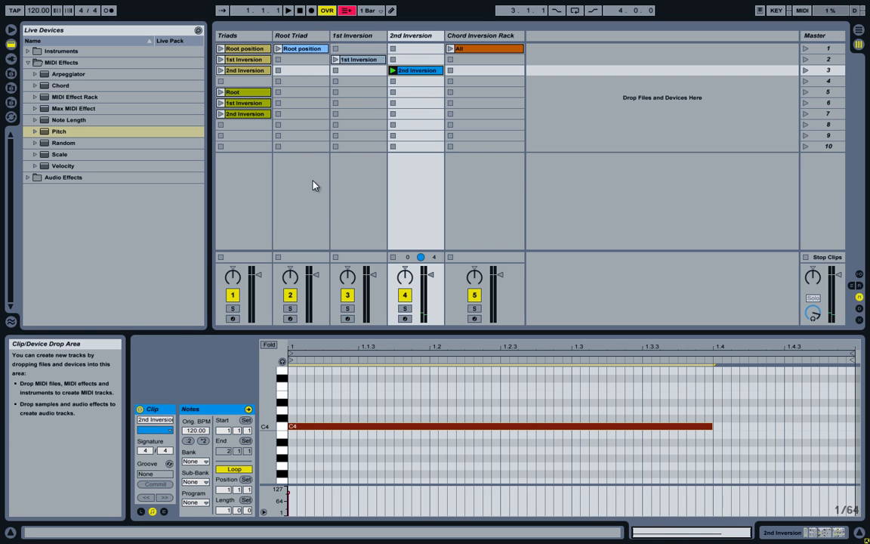
{"action": "left_click", "coordinate": [393, 256]}
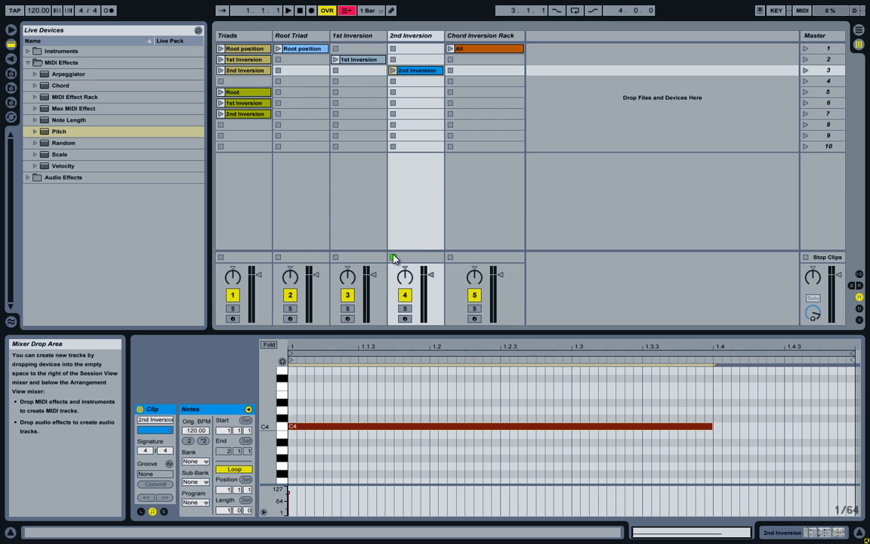
- Play the Triads track's Root position, 1st Inversion and 2nd Inversion clips in succession and stop playback
{"action": "left_click", "coordinate": [244, 49]}
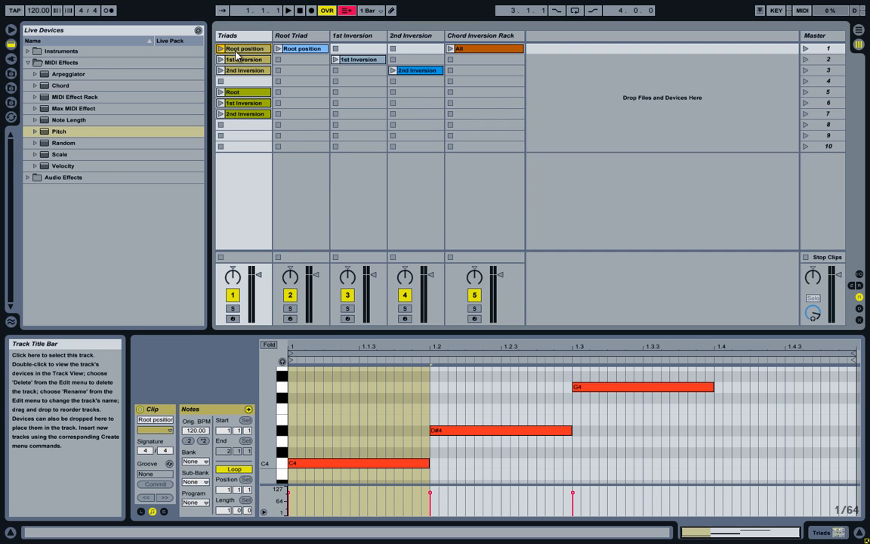
{"action": "left_click", "coordinate": [221, 49]}
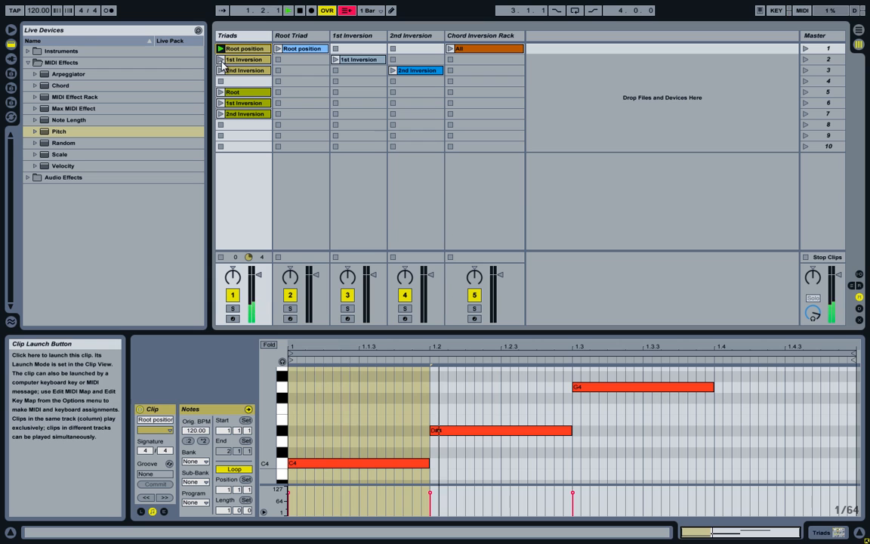
{"action": "left_click", "coordinate": [221, 59]}
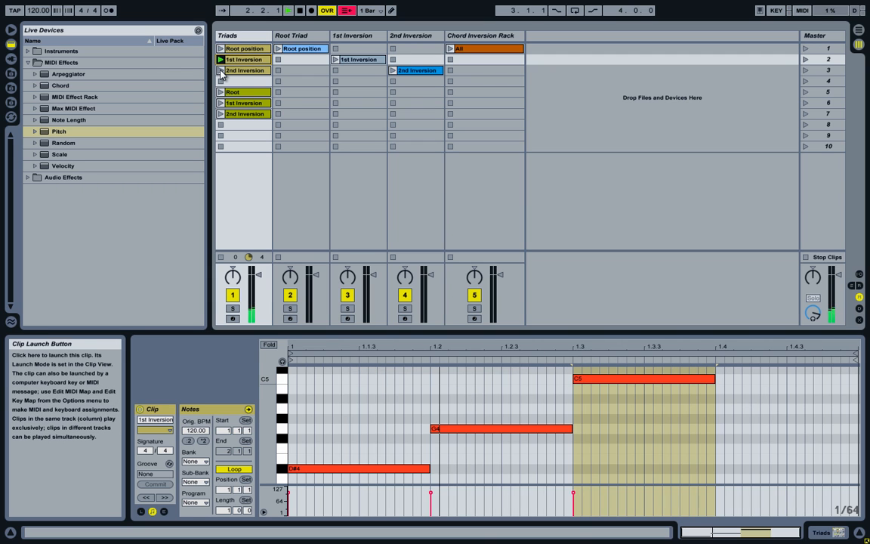
{"action": "left_click", "coordinate": [220, 70]}
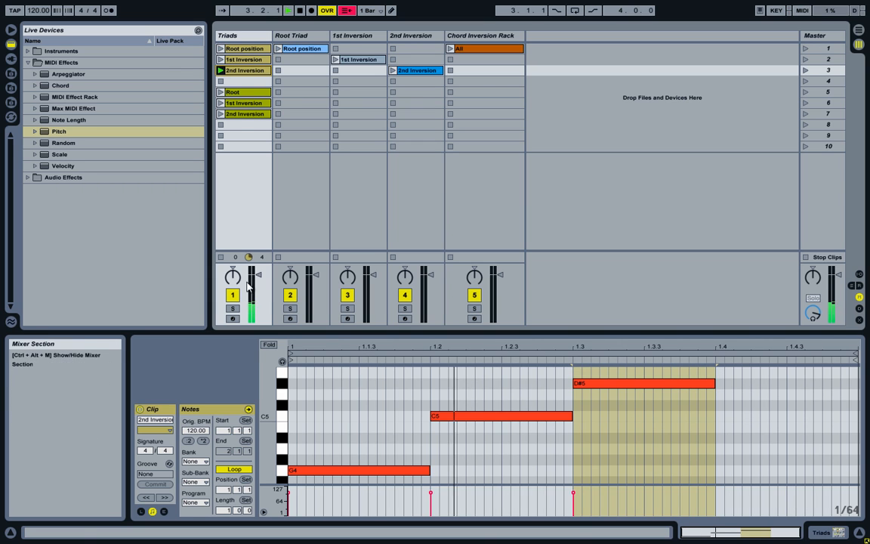
{"action": "double_click", "coordinate": [299, 10]}
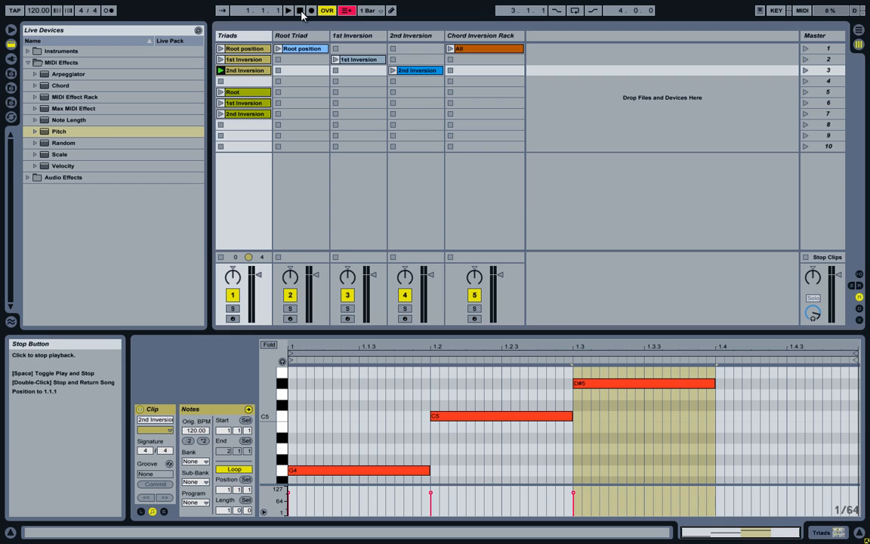
- Play the Root Triad, 1st Inversion and 2nd Inversion tracks' clips, soloing each track in turn, and stop all clips and clear the solo
{"action": "left_click", "coordinate": [291, 309]}
{"action": "left_click", "coordinate": [278, 48]}
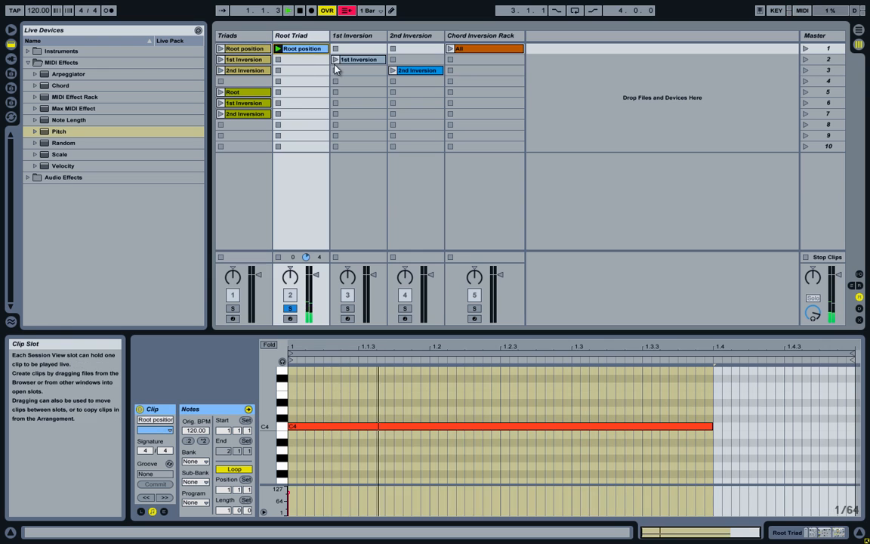
{"action": "left_click", "coordinate": [336, 58]}
{"action": "left_click", "coordinate": [392, 70]}
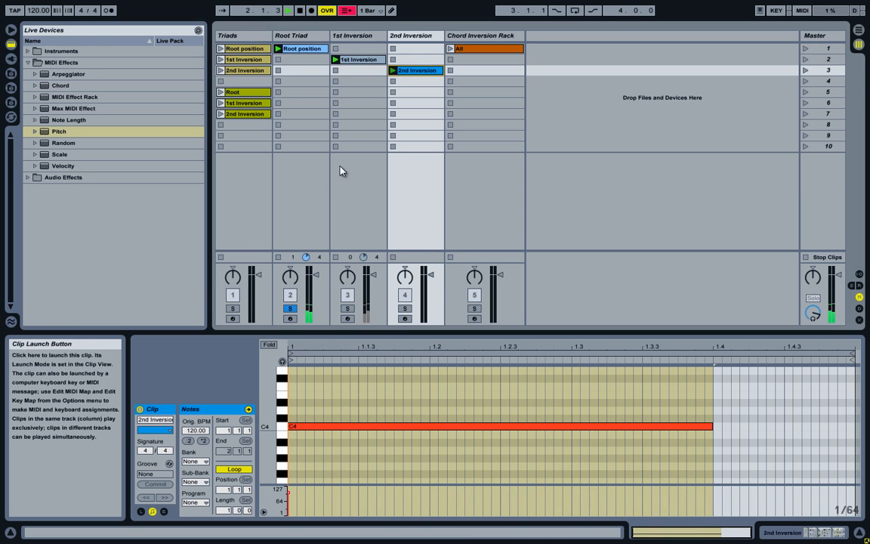
{"action": "left_click", "coordinate": [347, 308]}
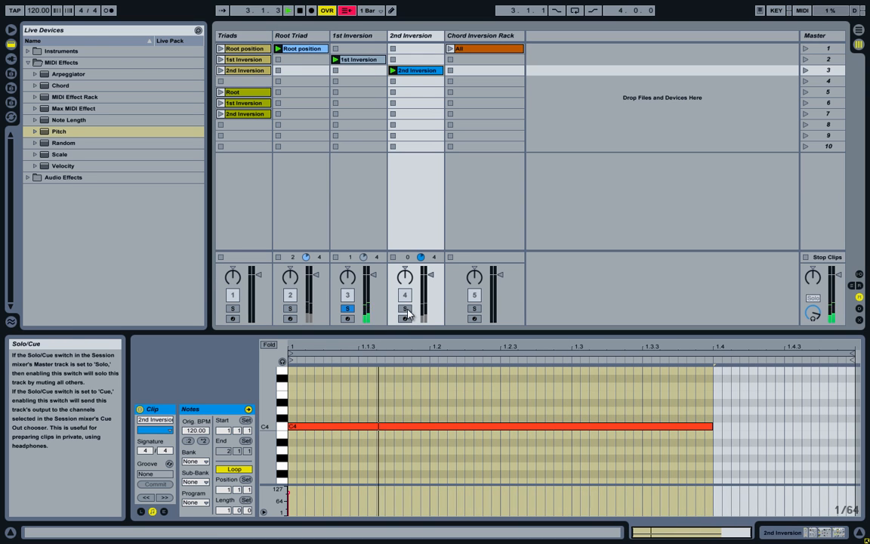
{"action": "left_click", "coordinate": [406, 308]}
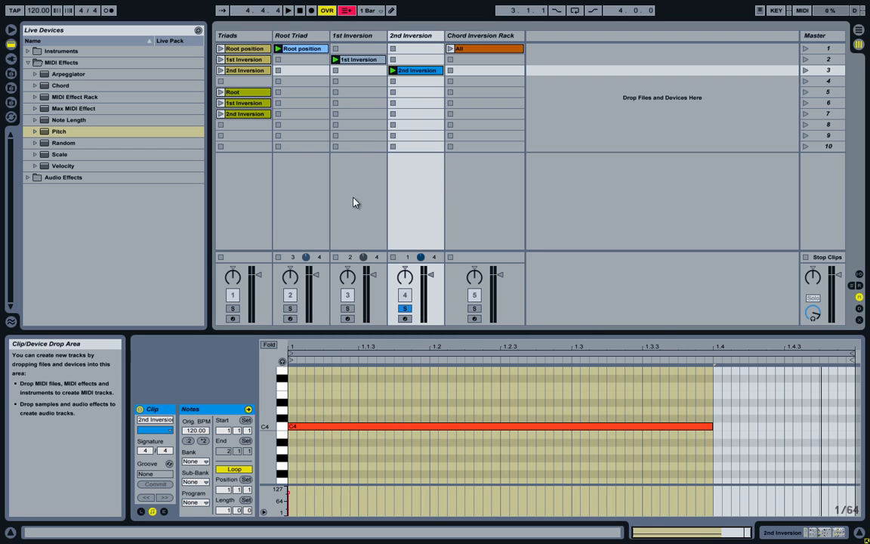
{"action": "left_click", "coordinate": [806, 258]}
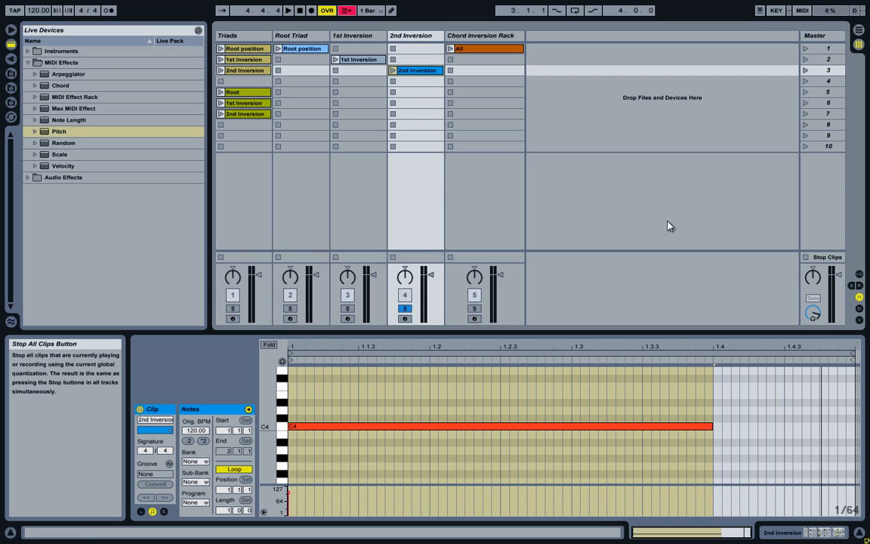
{"action": "left_click", "coordinate": [405, 308]}
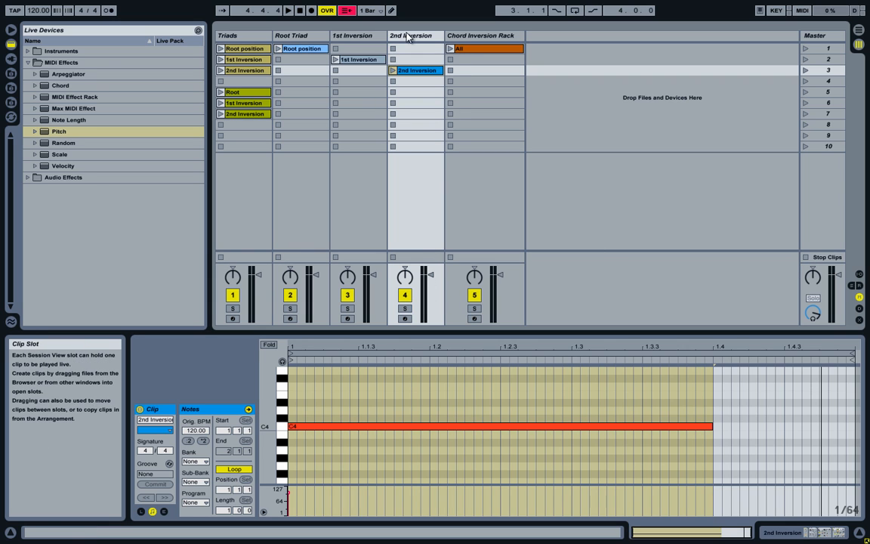
- Select the Root Triad, 1st Inversion and 2nd Inversion tracks one after another
{"action": "left_click", "coordinate": [315, 39]}
{"action": "left_click", "coordinate": [354, 38]}
{"action": "left_click", "coordinate": [400, 38]}
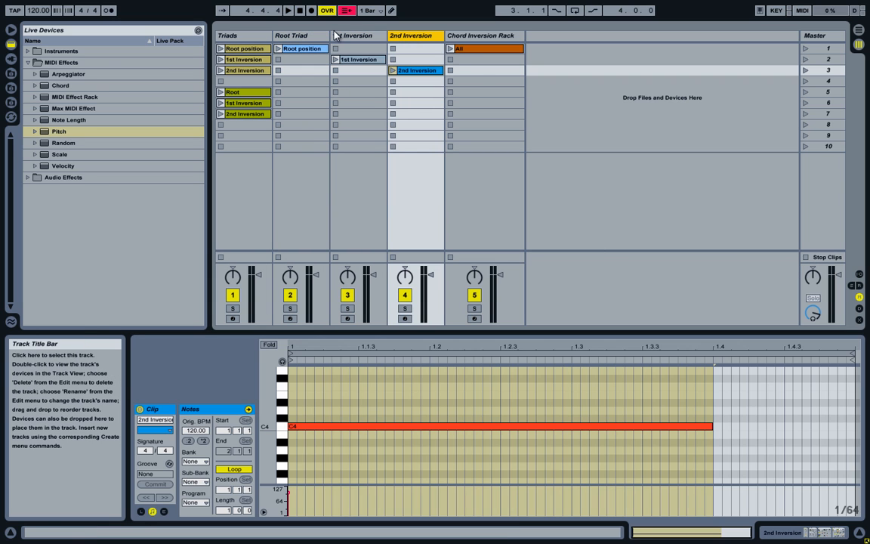
- View the device chains of the Root Triad, 1st Inversion, 2nd Inversion and Chord Inversion Rack tracks in turn
{"action": "double_click", "coordinate": [308, 40]}
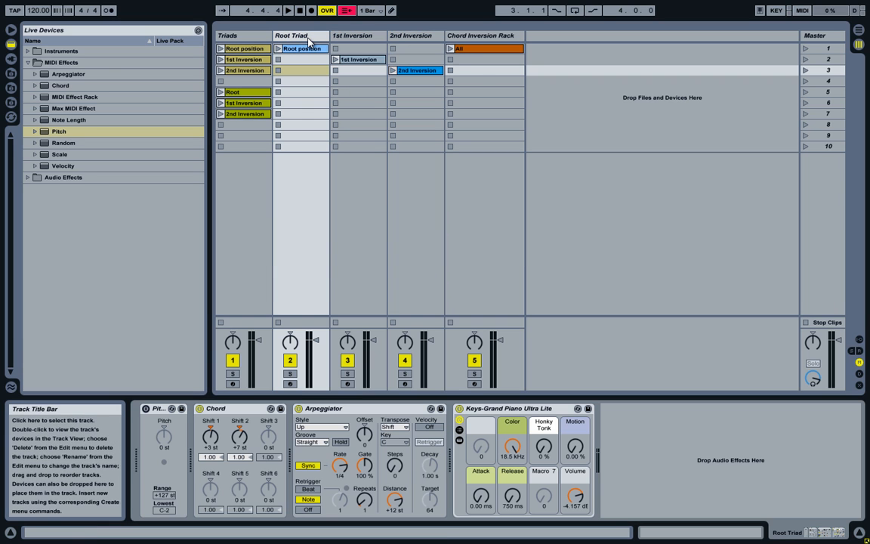
{"action": "left_click", "coordinate": [356, 38]}
{"action": "left_click", "coordinate": [412, 38]}
{"action": "left_click", "coordinate": [466, 37]}
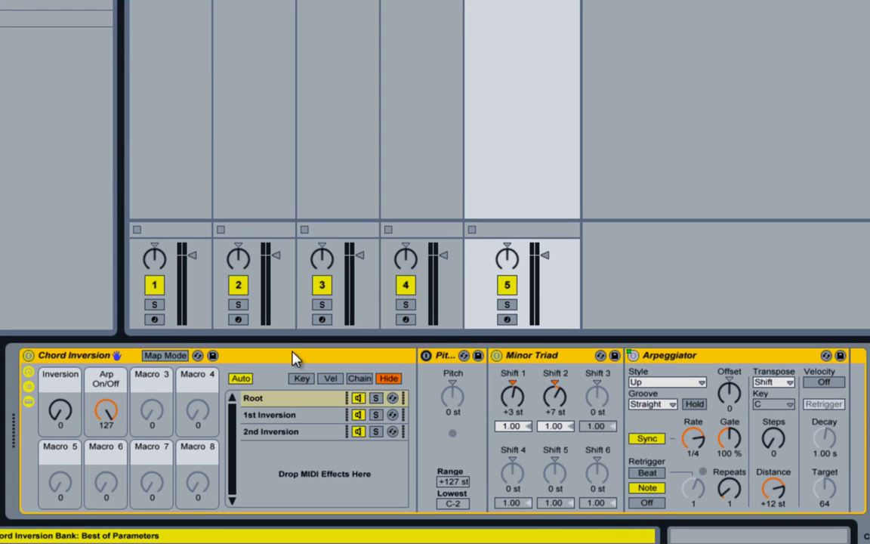
- Hide the Chord Inversion rack's macros and view the devices of its Root, 1st Inversion and 2nd Inversion chains, returning to Root
{"action": "left_click", "coordinate": [265, 402]}
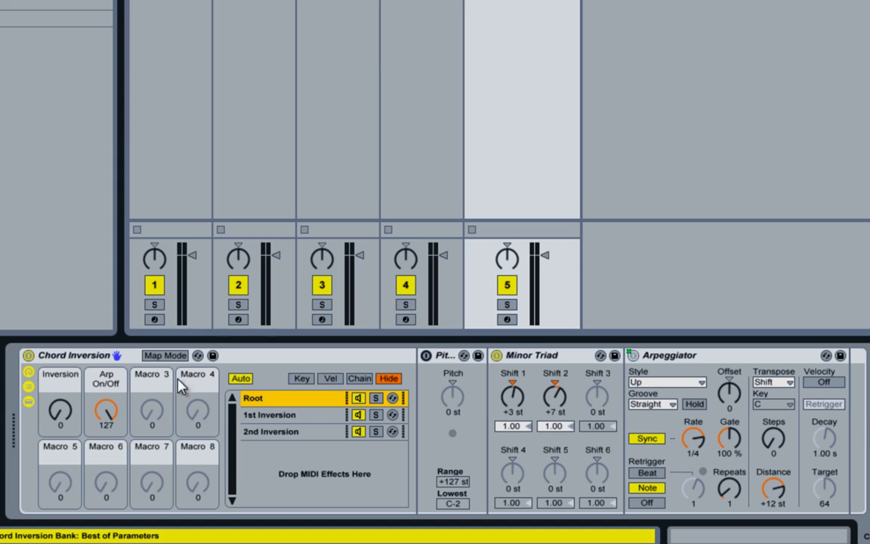
{"action": "left_click", "coordinate": [28, 371]}
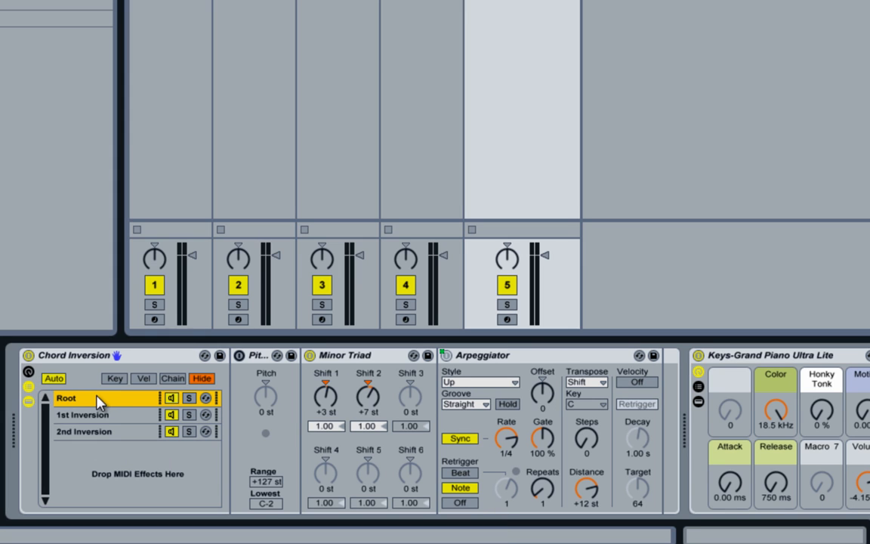
{"action": "left_click", "coordinate": [96, 415]}
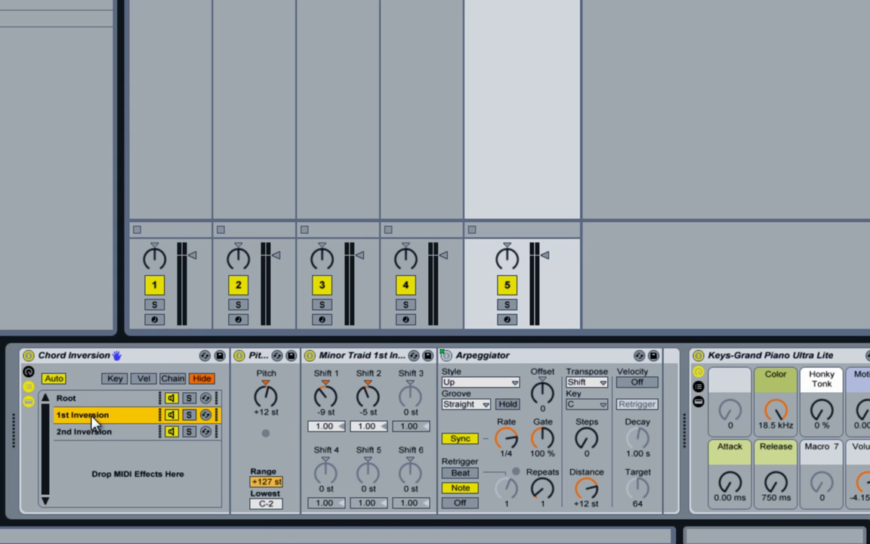
{"action": "left_click", "coordinate": [87, 434]}
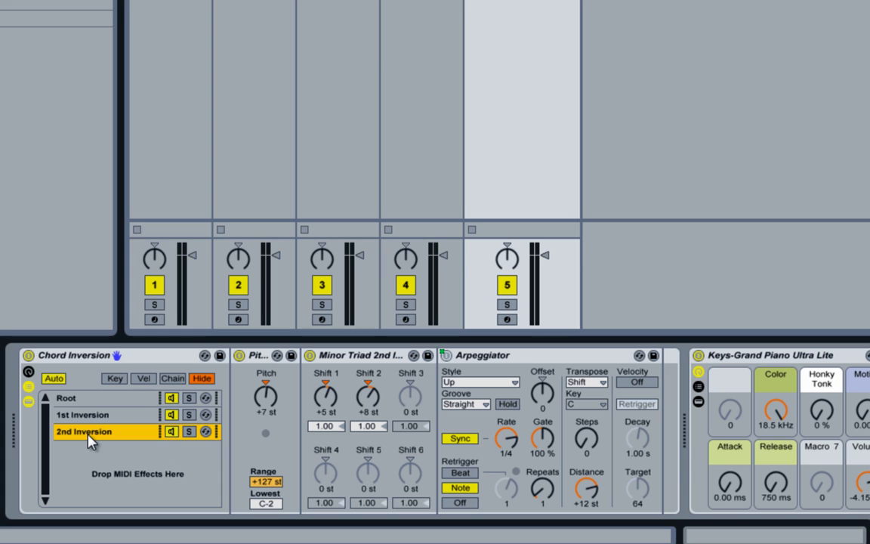
{"action": "left_click", "coordinate": [121, 398]}
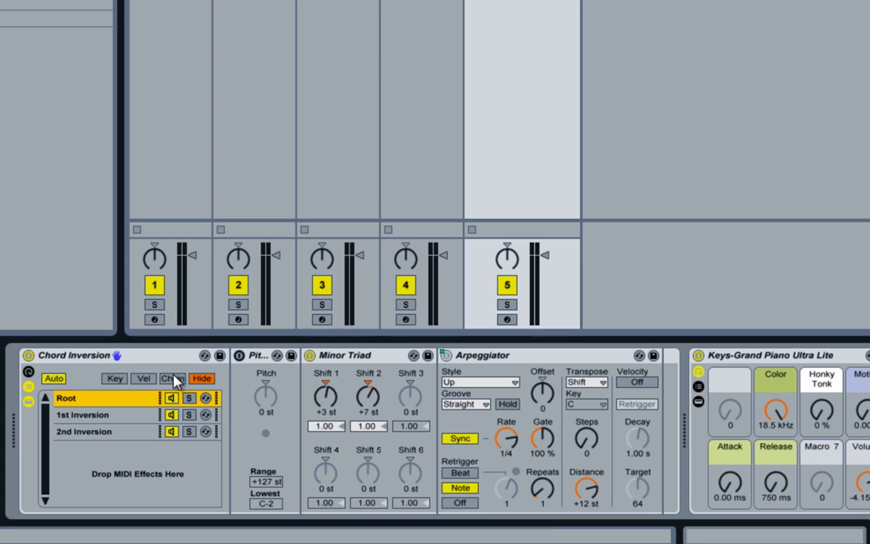
- Show the rack's chain select zones and select the 1st Inversion, Root, 1st Inversion and 2nd Inversion chains in turn
{"action": "left_click", "coordinate": [174, 378]}
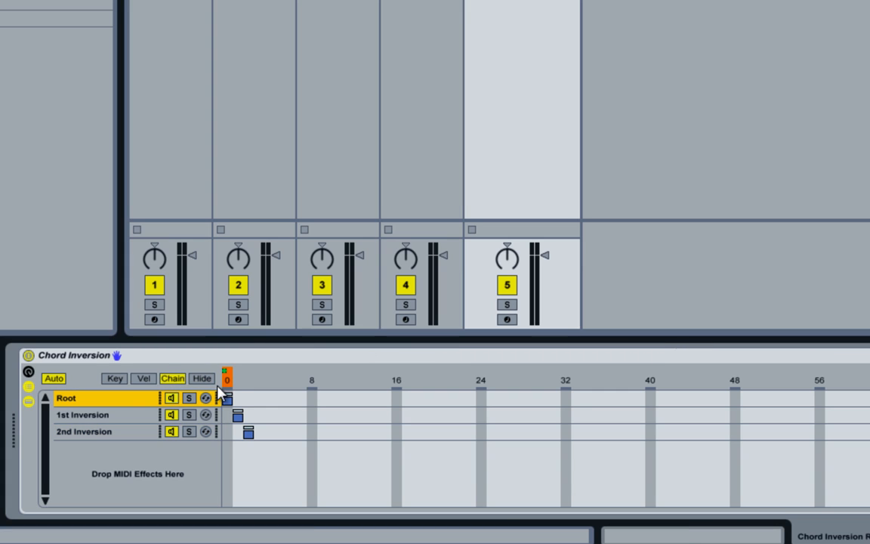
{"action": "left_click", "coordinate": [125, 414]}
{"action": "left_click", "coordinate": [118, 398]}
{"action": "left_click", "coordinate": [108, 415]}
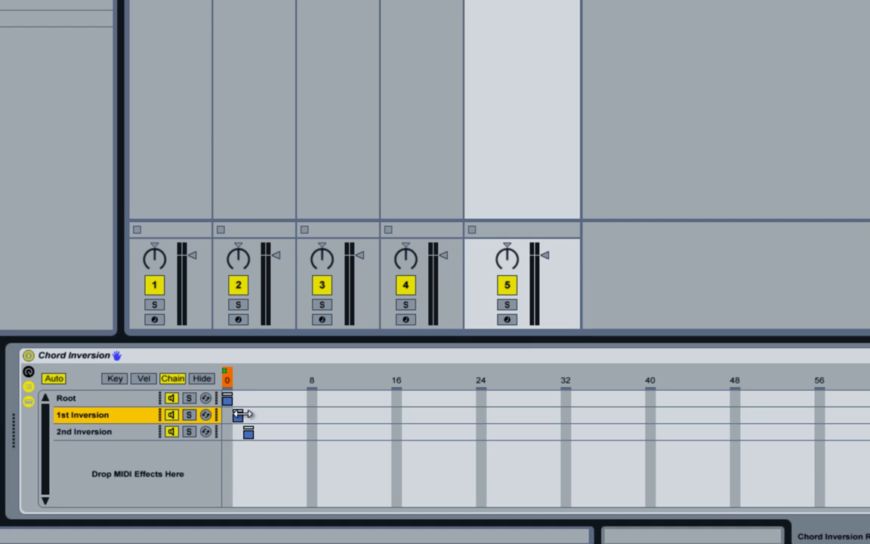
{"action": "left_click", "coordinate": [117, 433]}
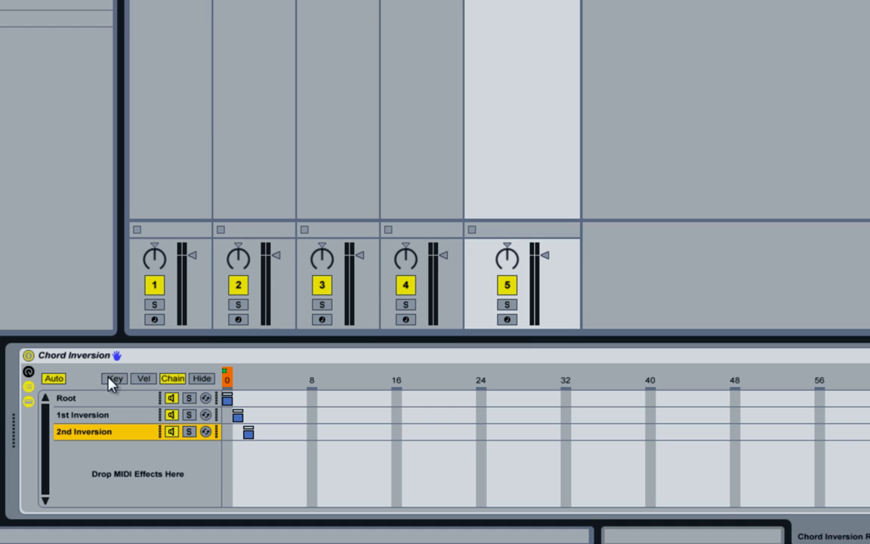
- Show the Chord Inversion rack's macros again and check the chain selector's macro mapping without changing it
{"action": "left_click", "coordinate": [28, 373]}
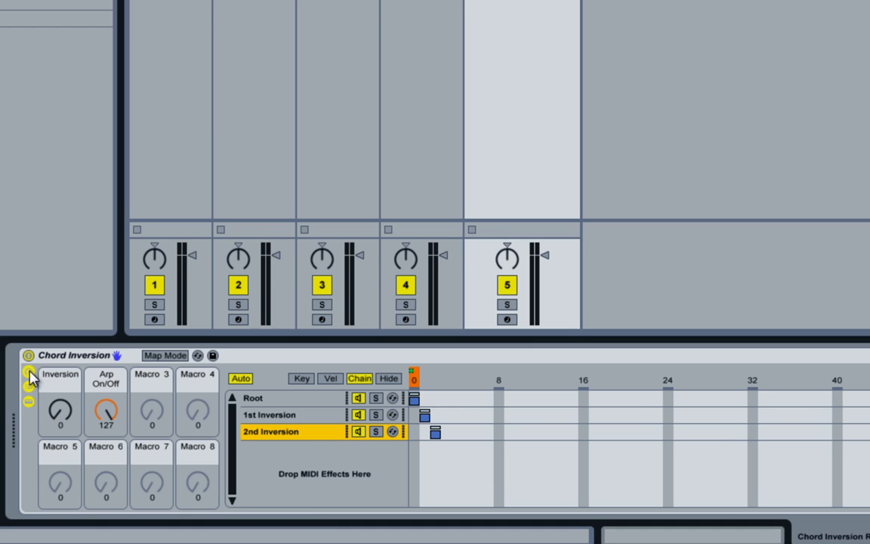
{"action": "right_click", "coordinate": [413, 380]}
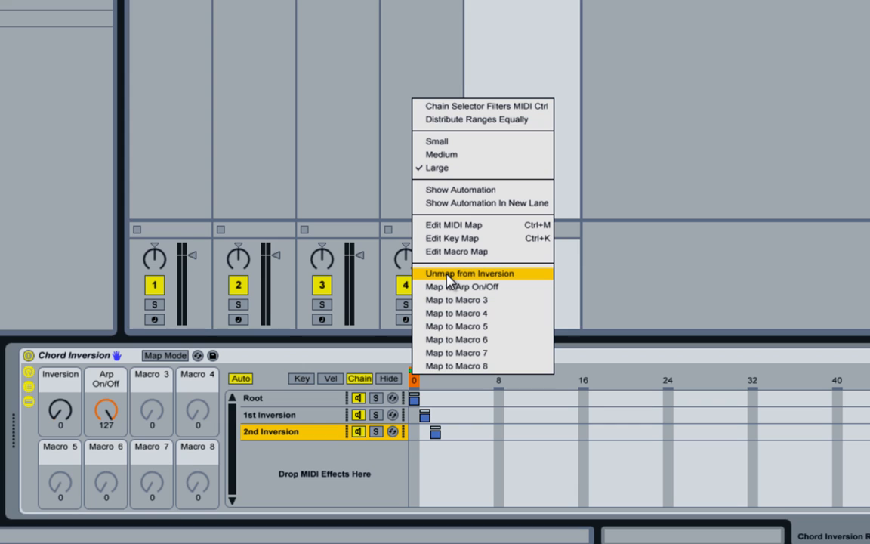
{"action": "left_click", "coordinate": [323, 317]}
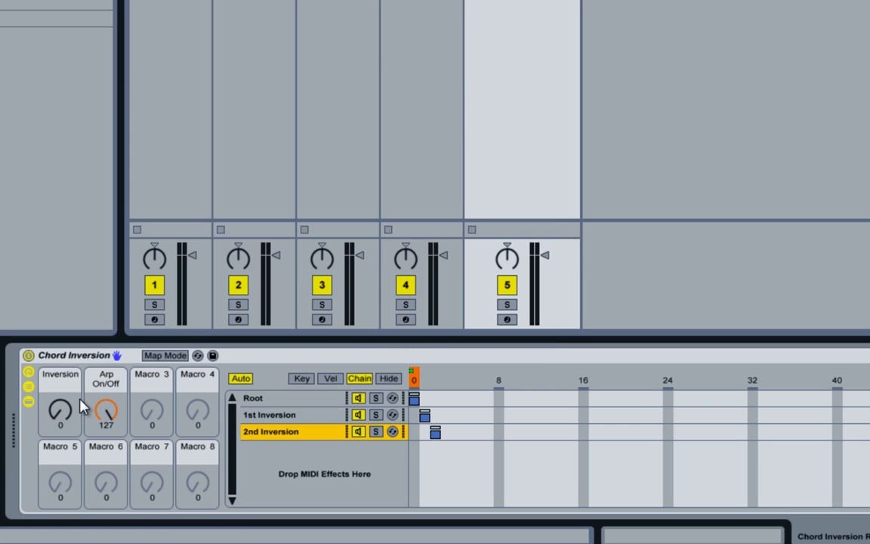
- Try out the Inversion macro, leave it at 0, and hide the chain select zones
{"action": "left_click_drag", "start_coordinate": [60, 412], "coordinate": [59, 414]}
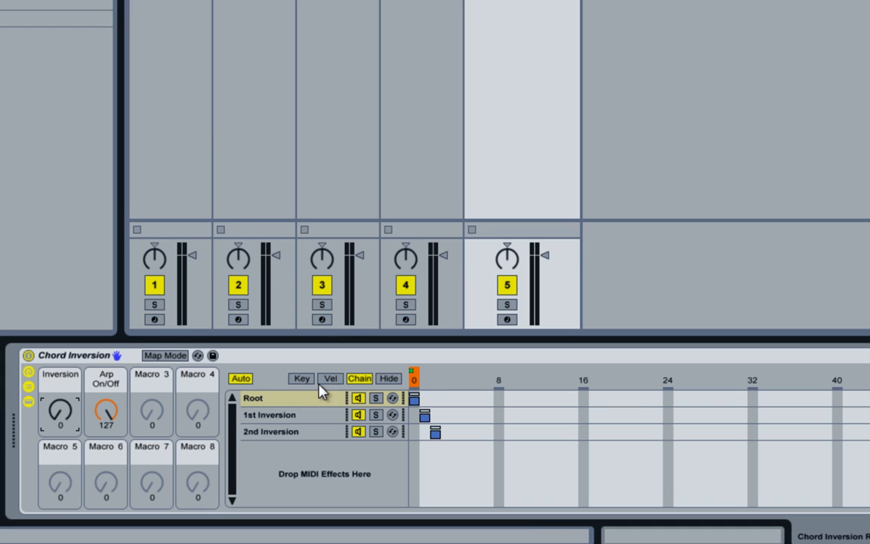
{"action": "left_click", "coordinate": [388, 379]}
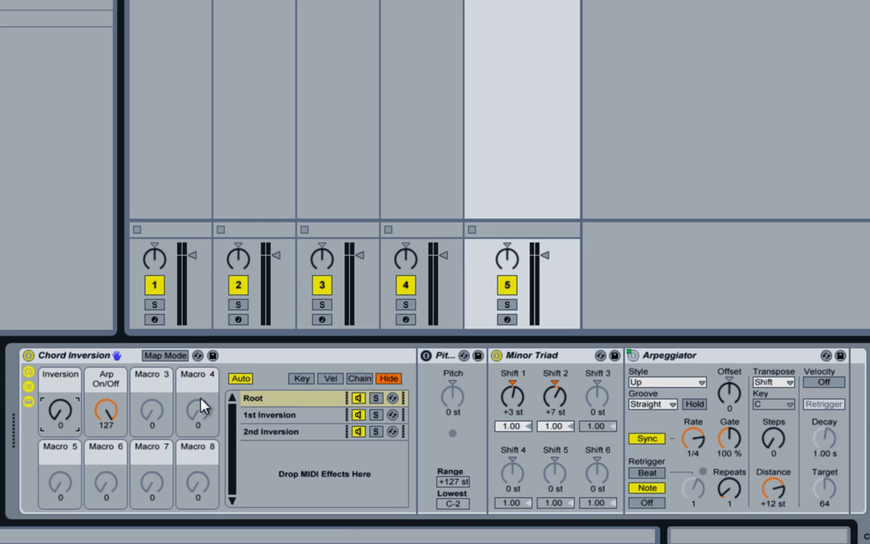
- Turn the Arp On/Off macro to 19 and check the macro mapping of the Arpeggiator's on/off switch
{"action": "left_click_drag", "start_coordinate": [109, 413], "coordinate": [110, 412]}
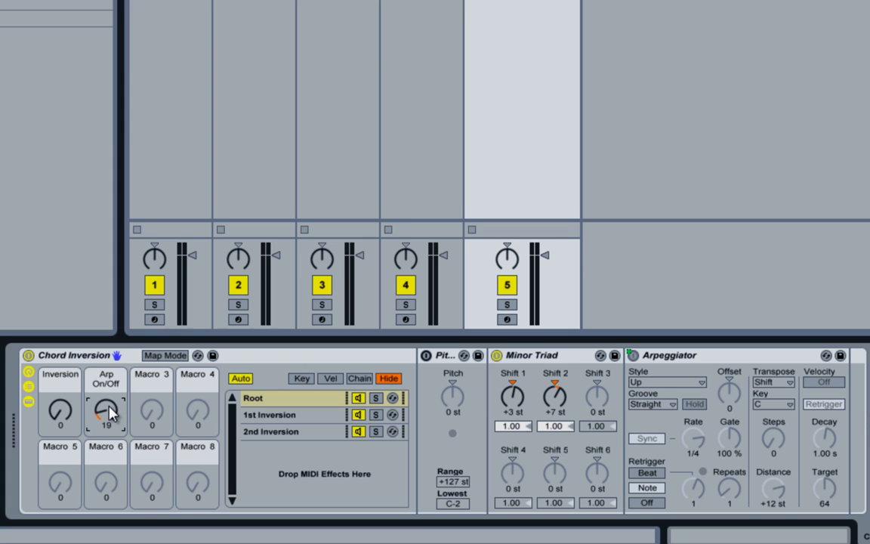
{"action": "left_click", "coordinate": [668, 360]}
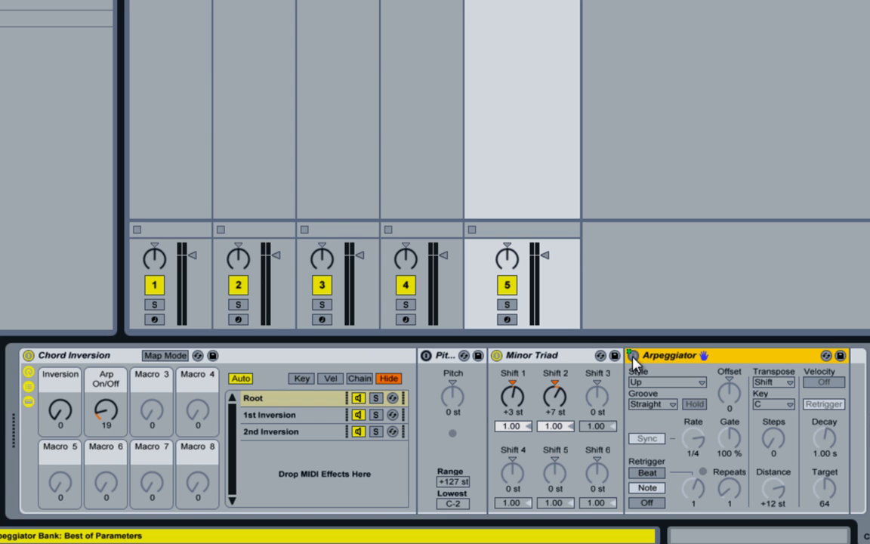
{"action": "right_click", "coordinate": [633, 355]}
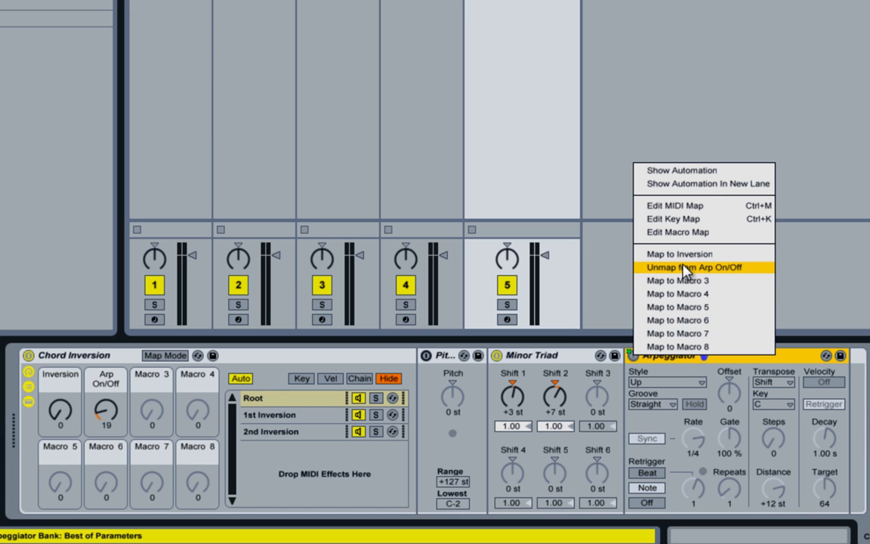
{"action": "left_click", "coordinate": [554, 358]}
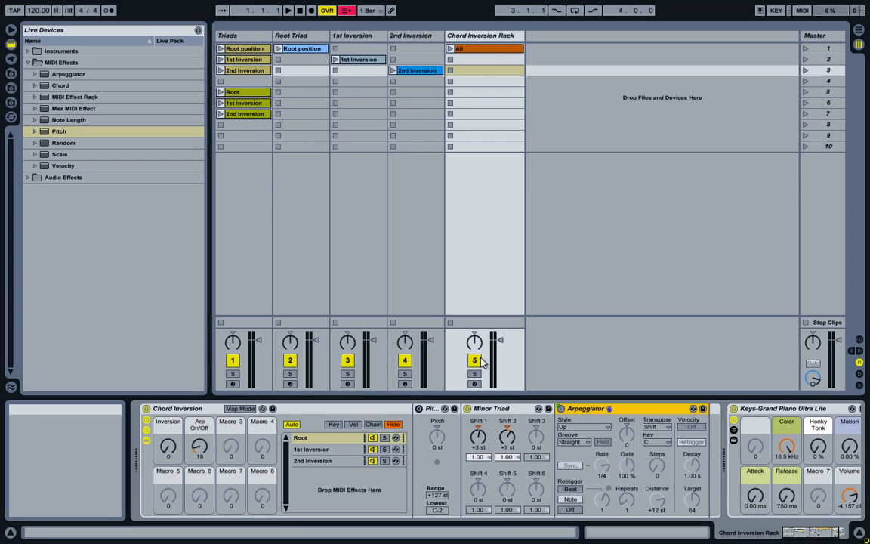
- Open the Chord Inversion Rack track's All clip, select its C4 note and launch the clip
{"action": "left_click", "coordinate": [476, 48]}
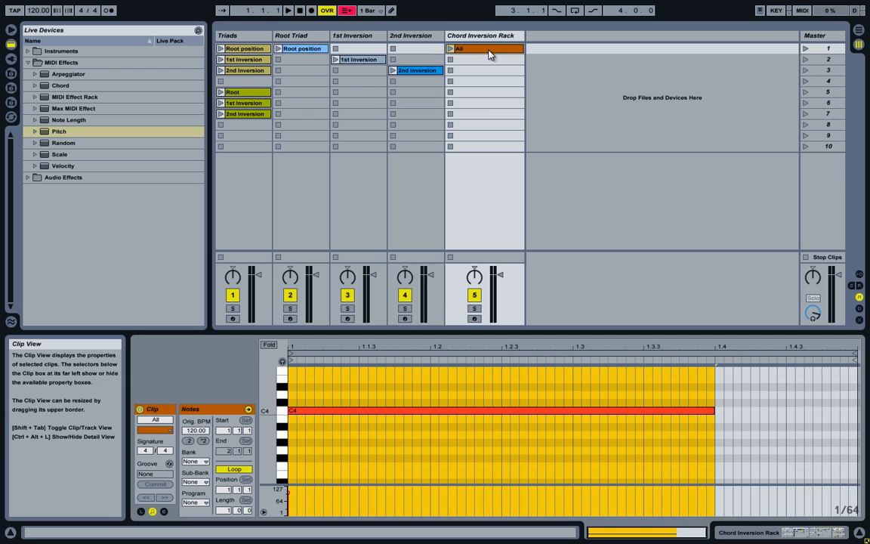
{"action": "left_click", "coordinate": [301, 410]}
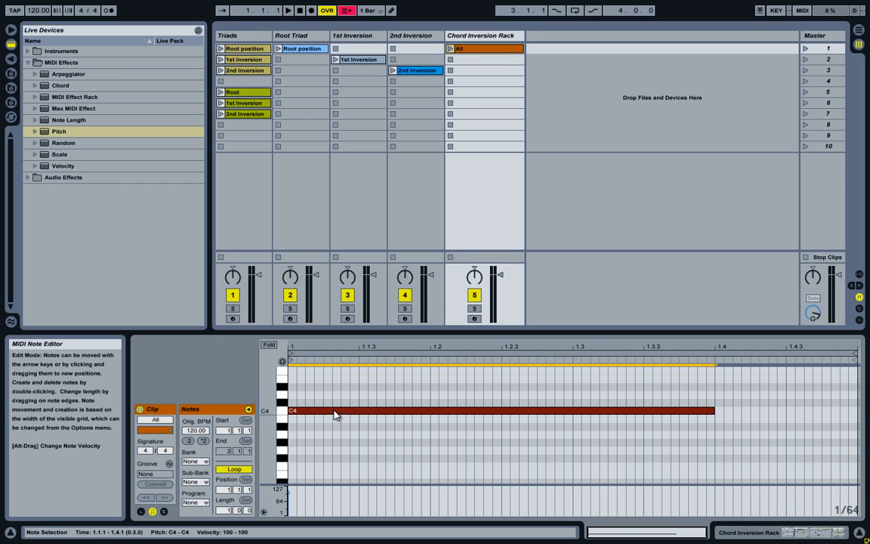
{"action": "left_click", "coordinate": [450, 48]}
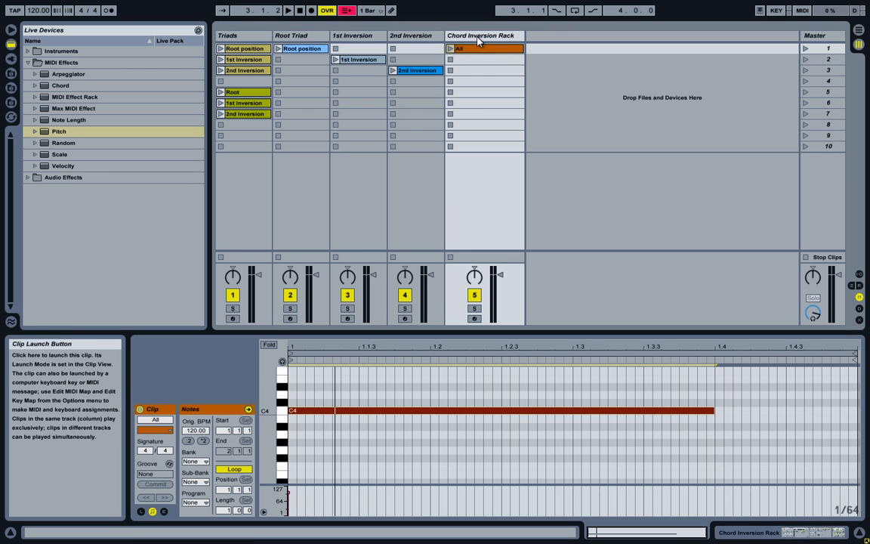
- Show the Chord Inversion Rack track's devices and set the Arp On/Off macro to 1
{"action": "left_click", "coordinate": [477, 38]}
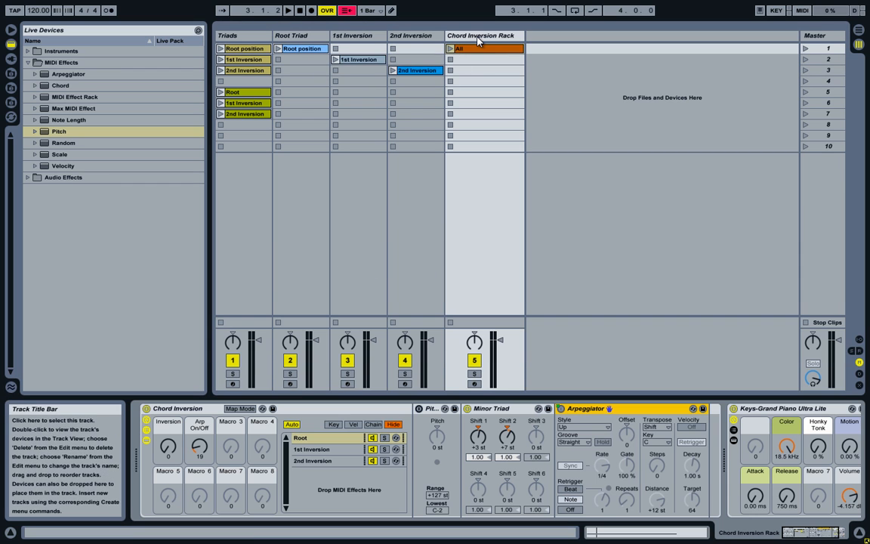
{"action": "left_click", "coordinate": [165, 433]}
{"action": "left_click_drag", "start_coordinate": [199, 446], "coordinate": [199, 463]}
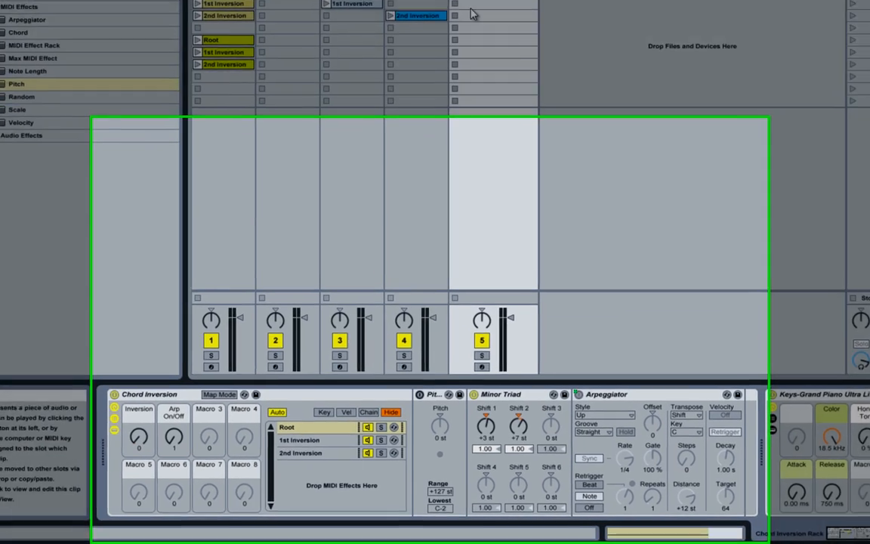
- While the clip plays, raise the Inversion macro through 1 to 2 and set the Arp On/Off macro to 127
{"action": "left_click_drag", "start_coordinate": [138, 438], "coordinate": [143, 444]}
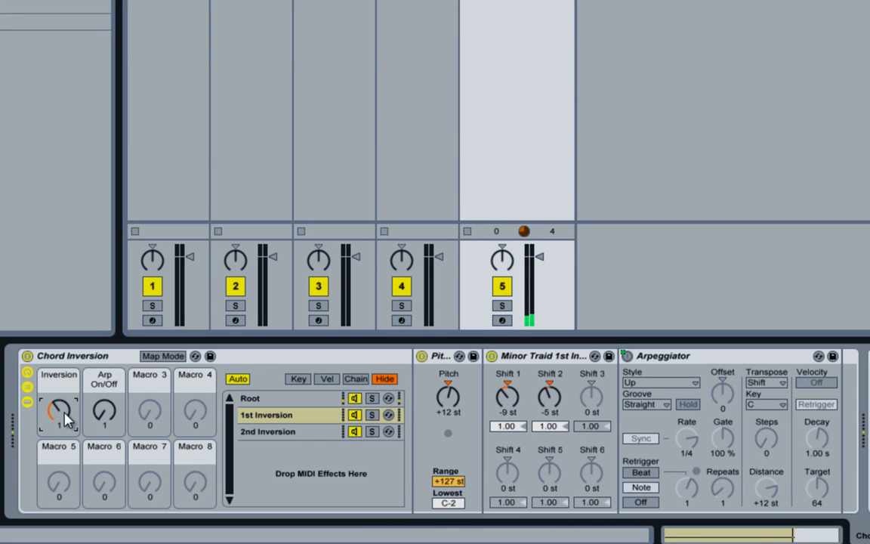
{"action": "left_click_drag", "start_coordinate": [67, 420], "coordinate": [106, 416]}
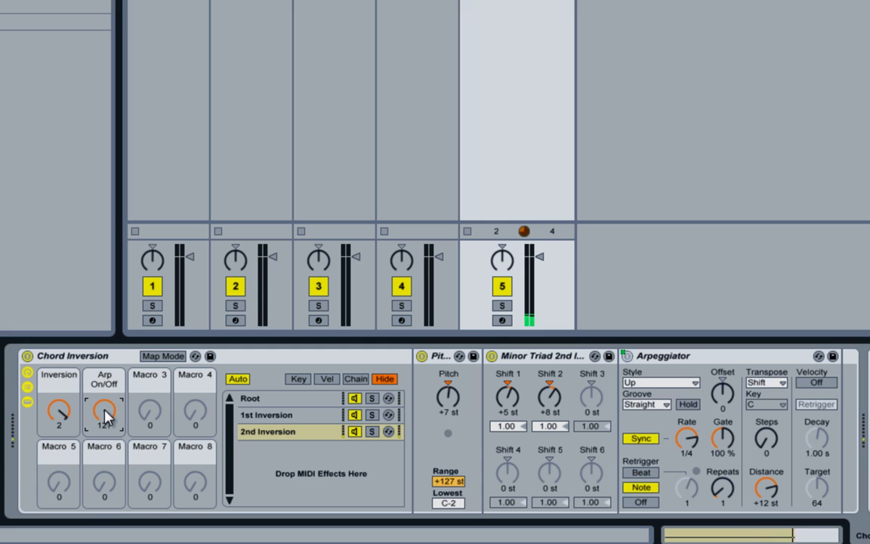
- Audition the arpeggiated inversions by stepping the Inversion macro down through 1 to 0 and back up to 2
{"action": "left_click", "coordinate": [62, 414]}
{"action": "key", "text": "Down"}
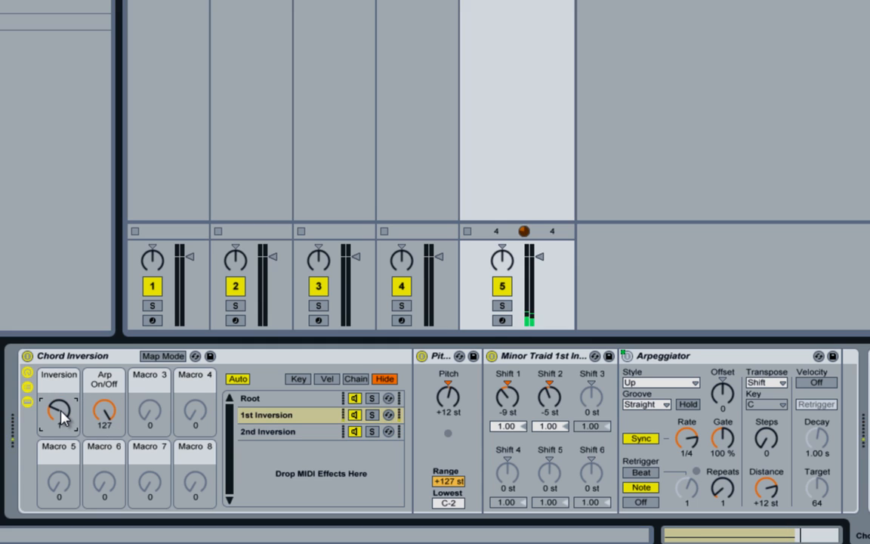
{"action": "key", "text": "Down"}
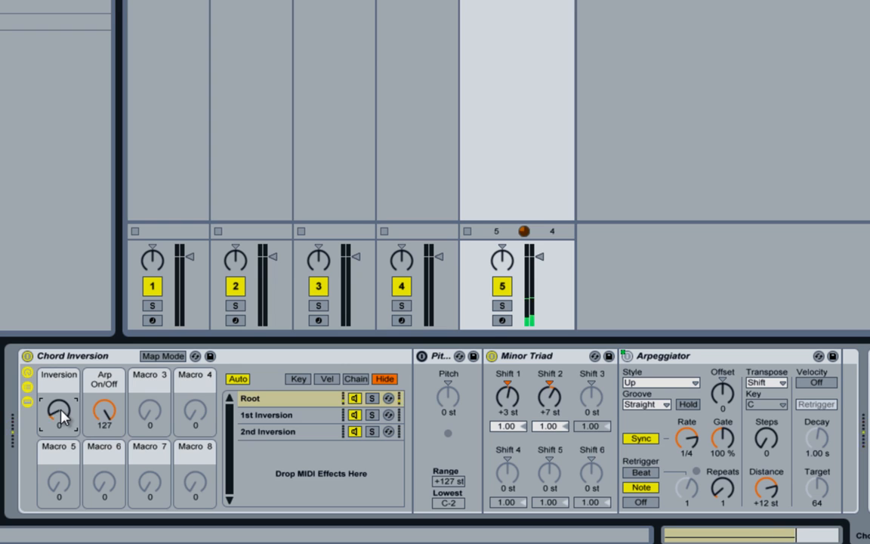
{"action": "key", "text": "Up"}
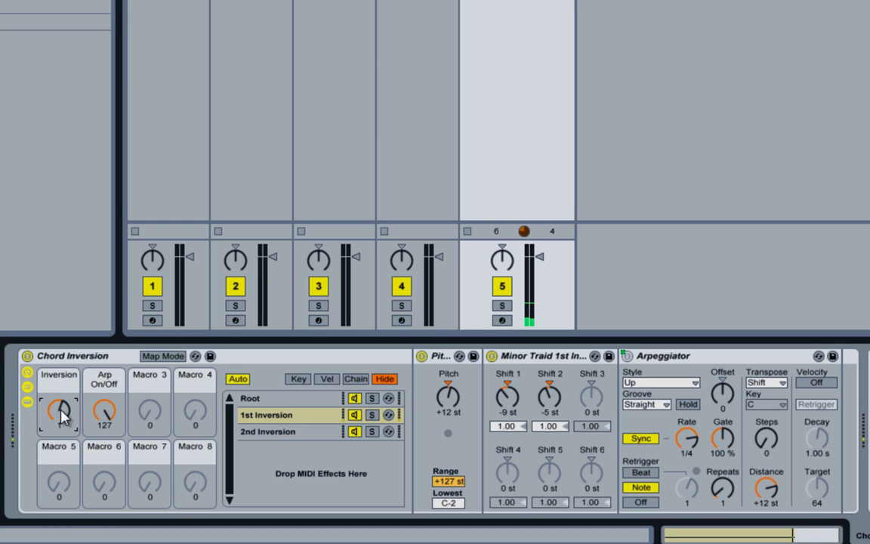
{"action": "key", "text": "Up"}
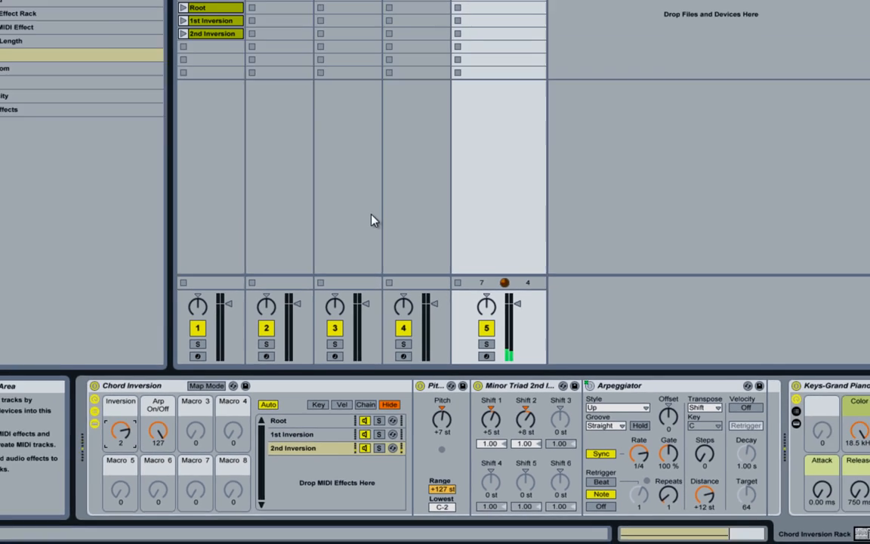